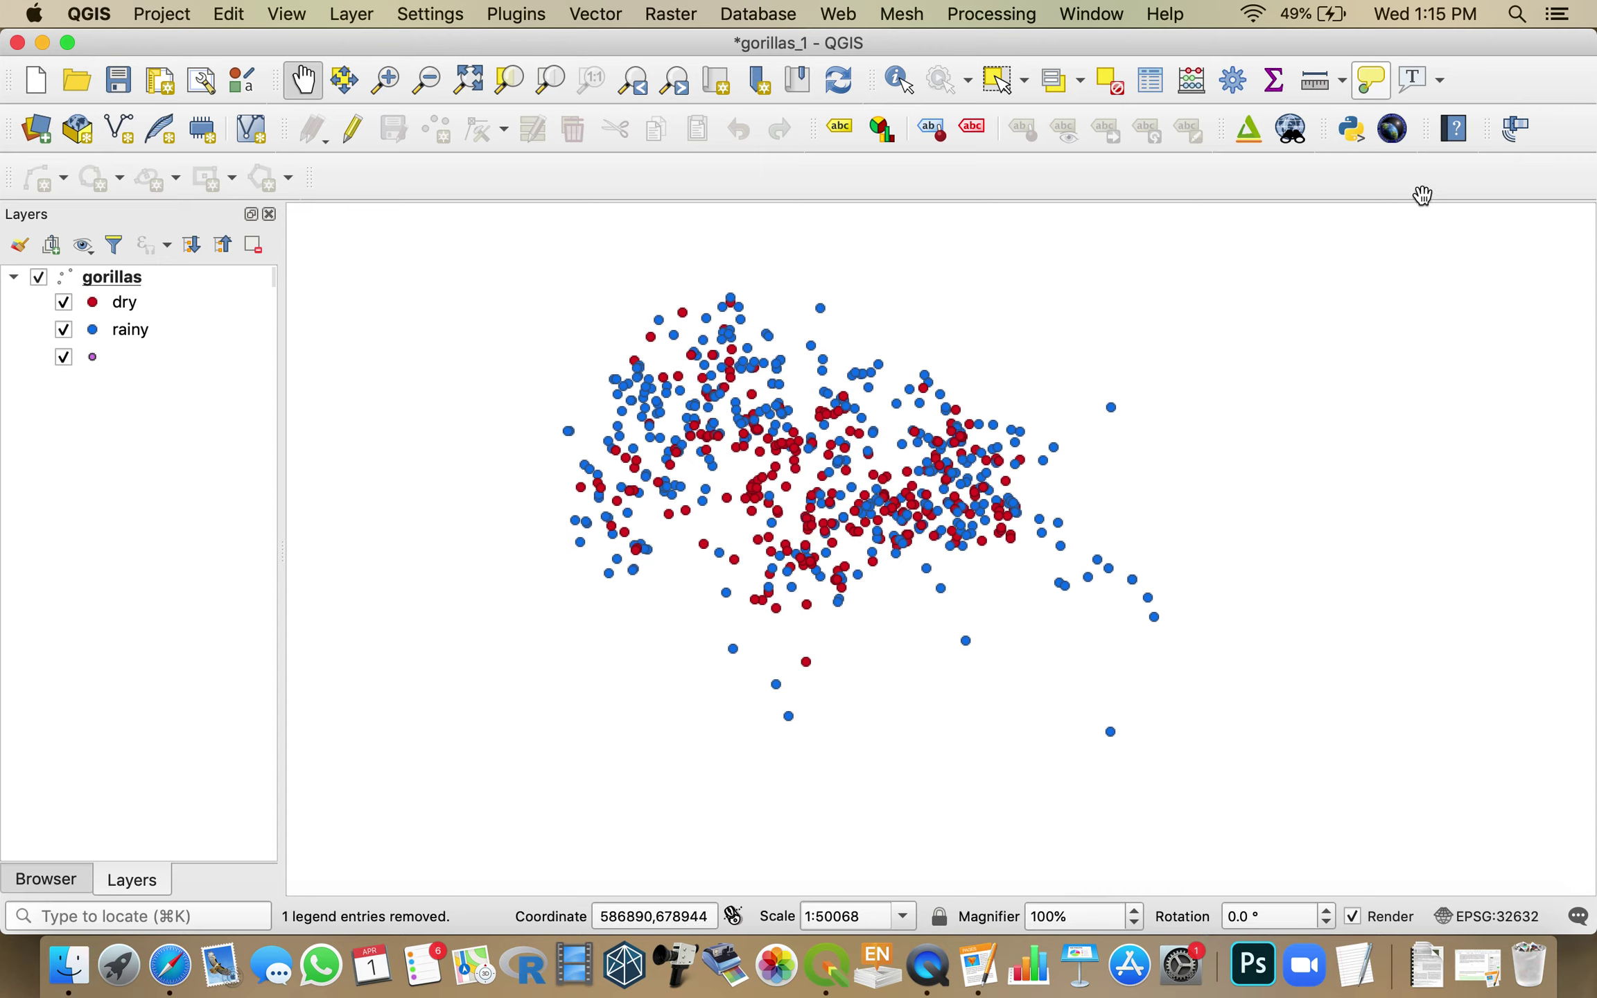
Open the SRTM Downloader plugin dialog from the toolbar
{"action": "left_click", "coordinate": [1394, 131]}
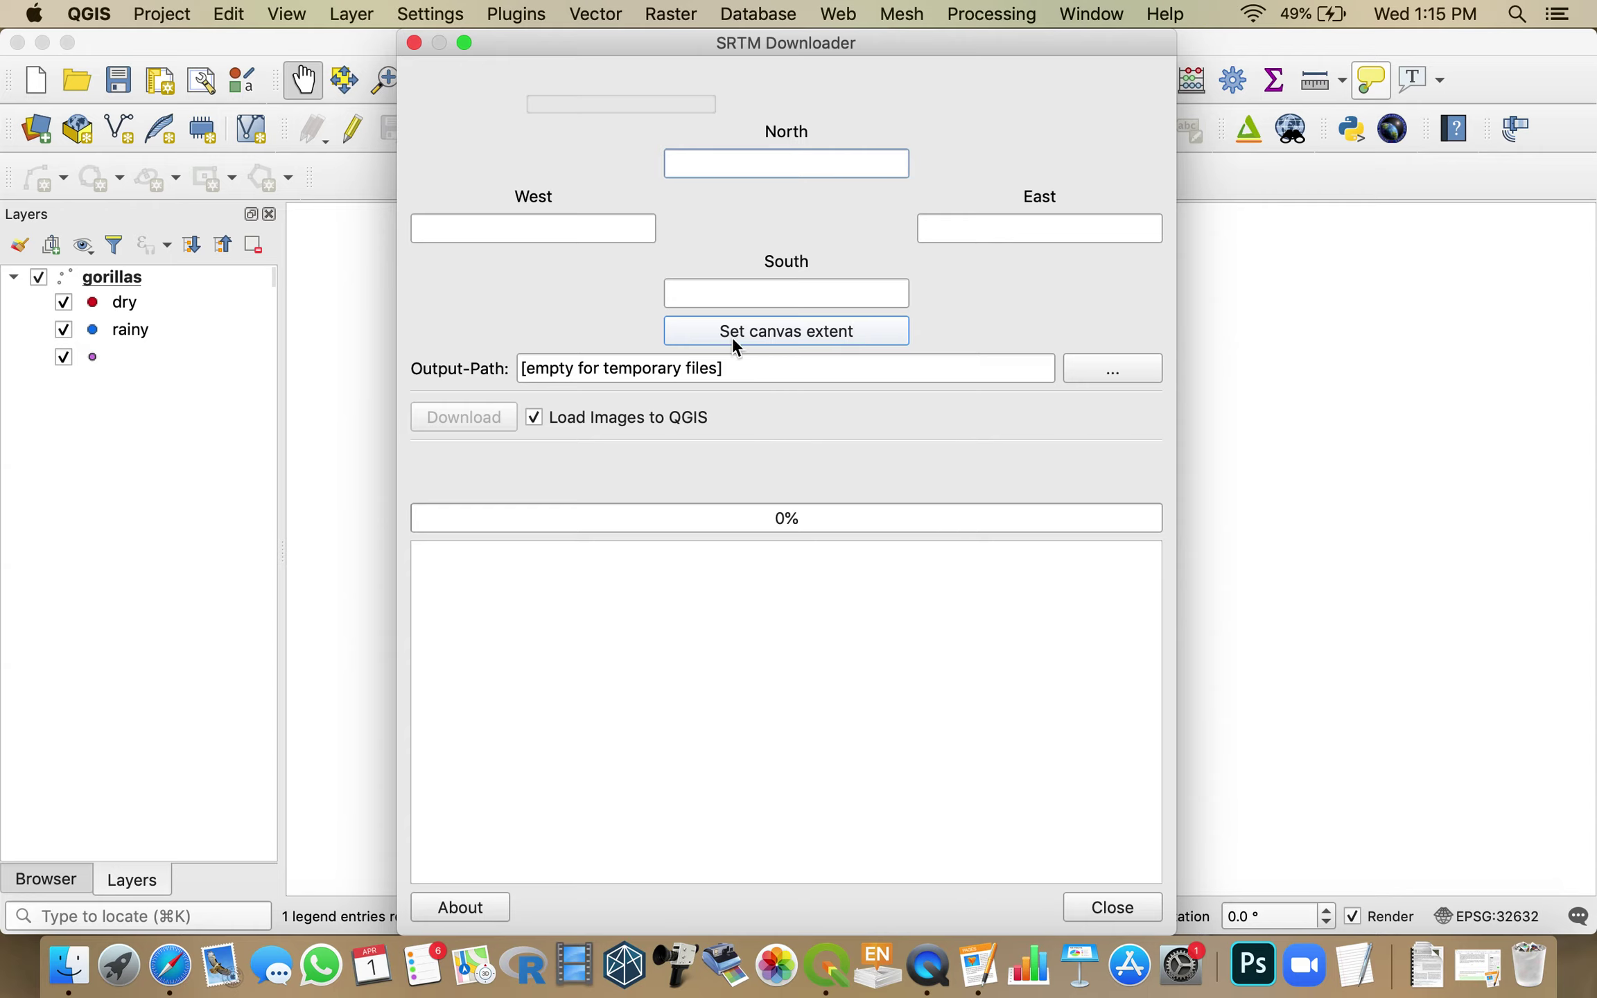
Fill bounds from canvas extent (N 7, W 9, E 10, S 6) and output to Classes/344/SDM 2 Gorillas/Temp
{"action": "left_click", "coordinate": [802, 331]}
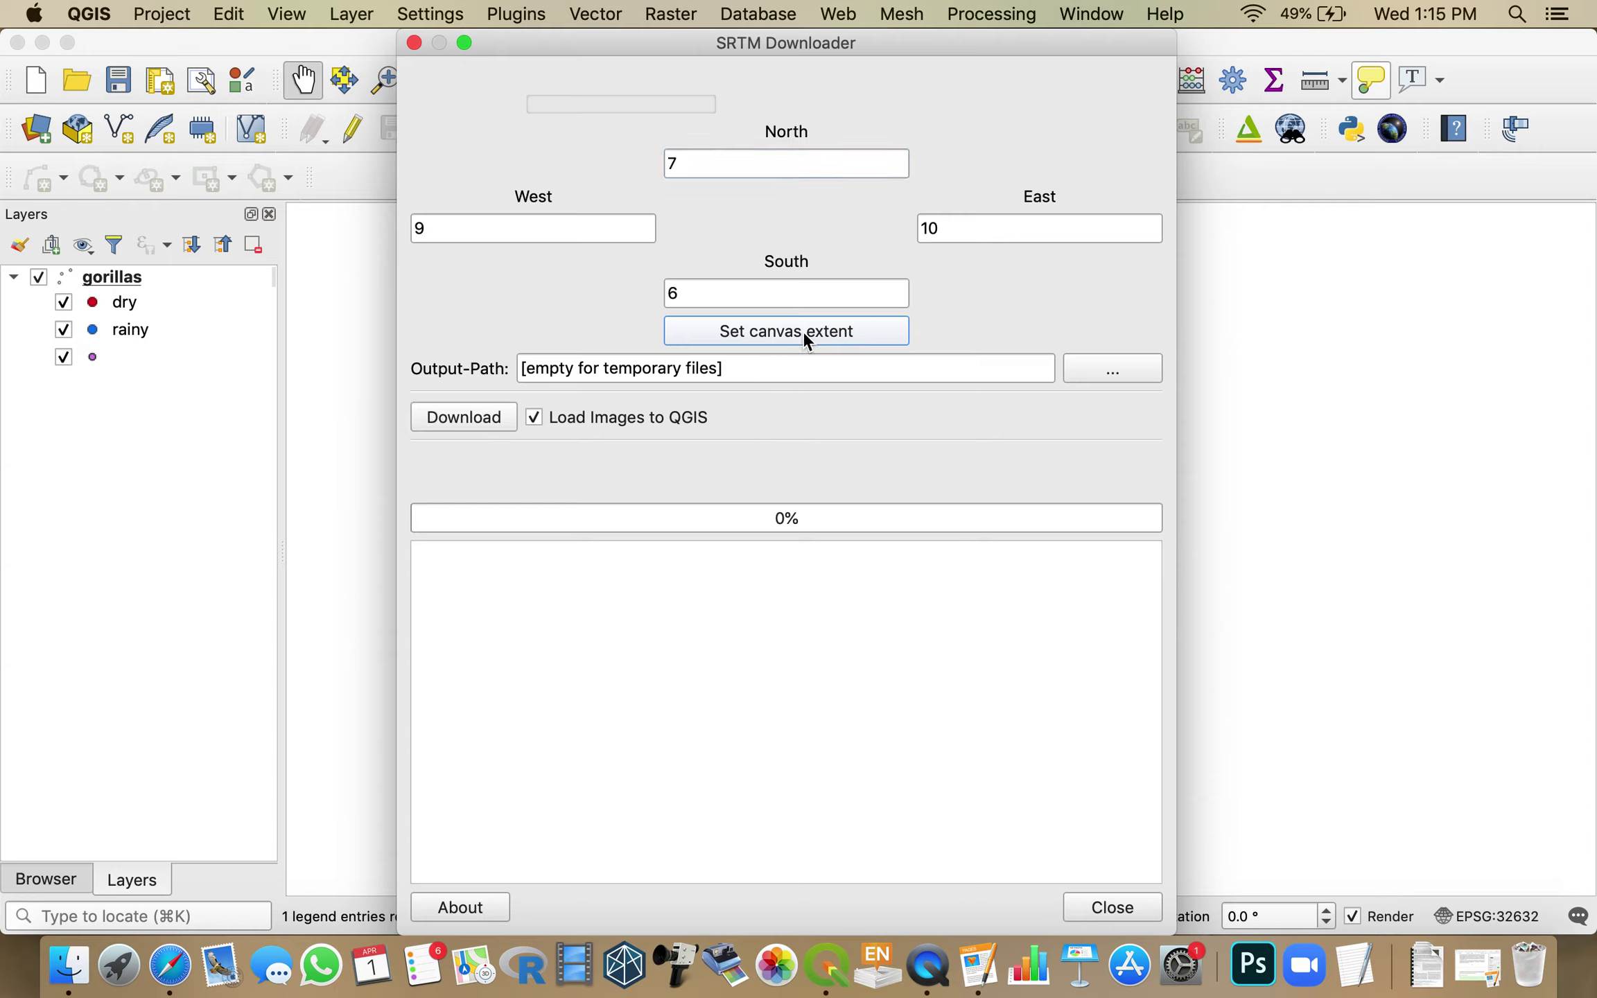
{"action": "left_click", "coordinate": [1110, 371]}
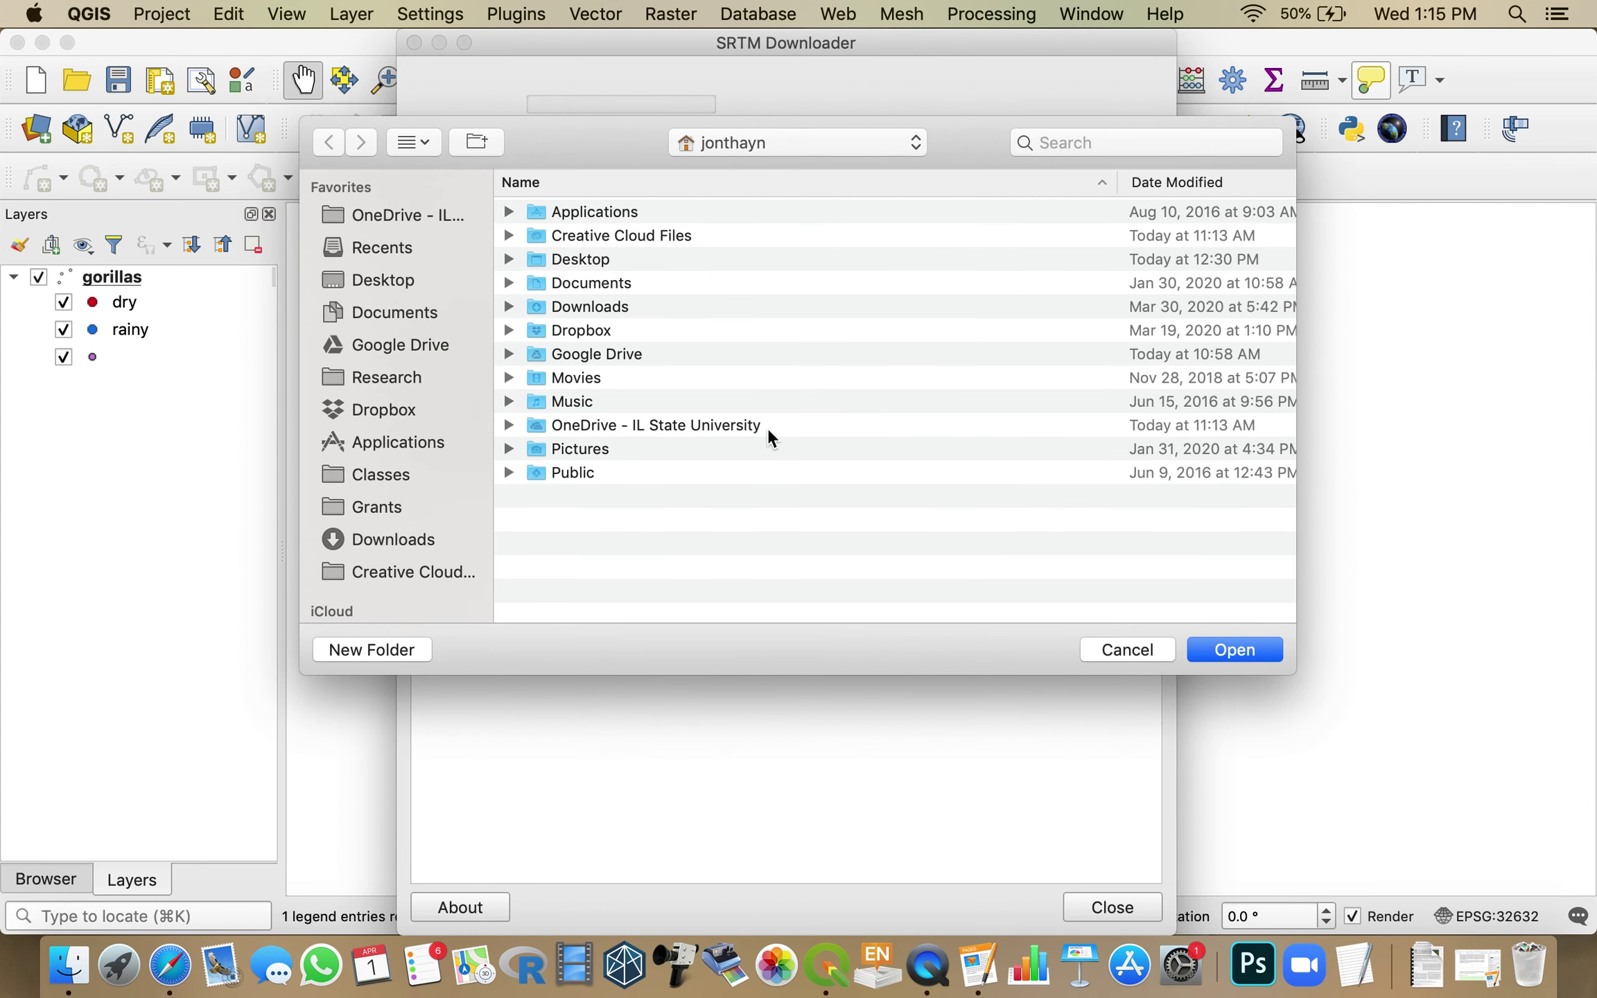
{"action": "left_click", "coordinate": [390, 477]}
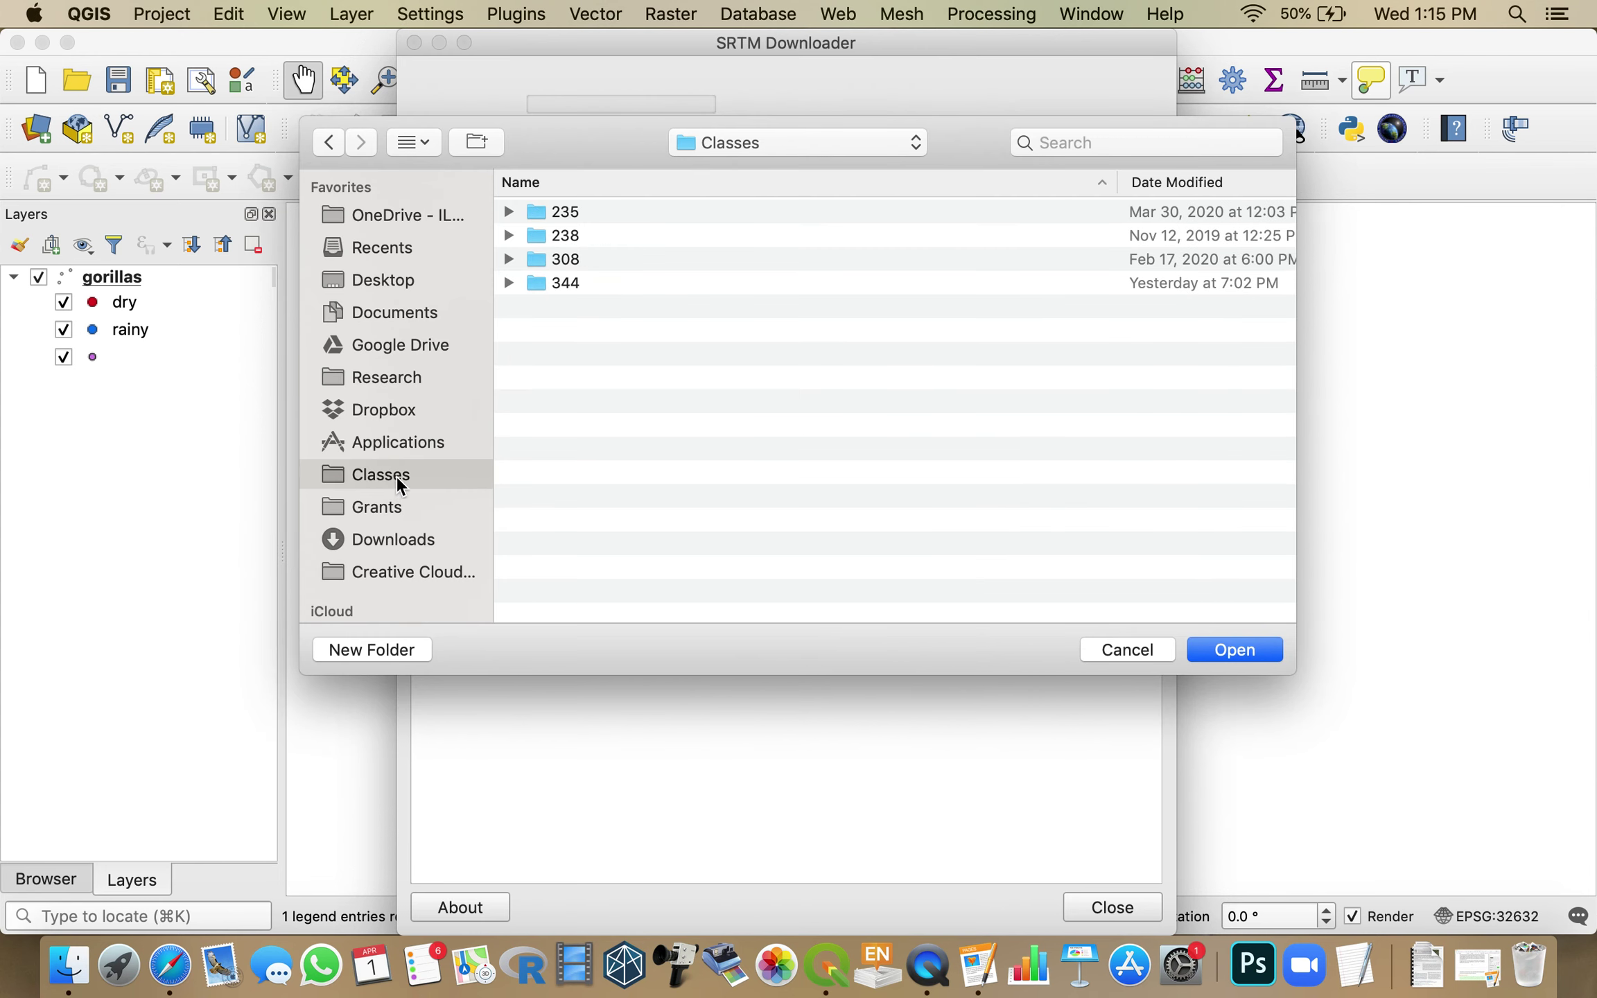
{"action": "double_click", "coordinate": [568, 281]}
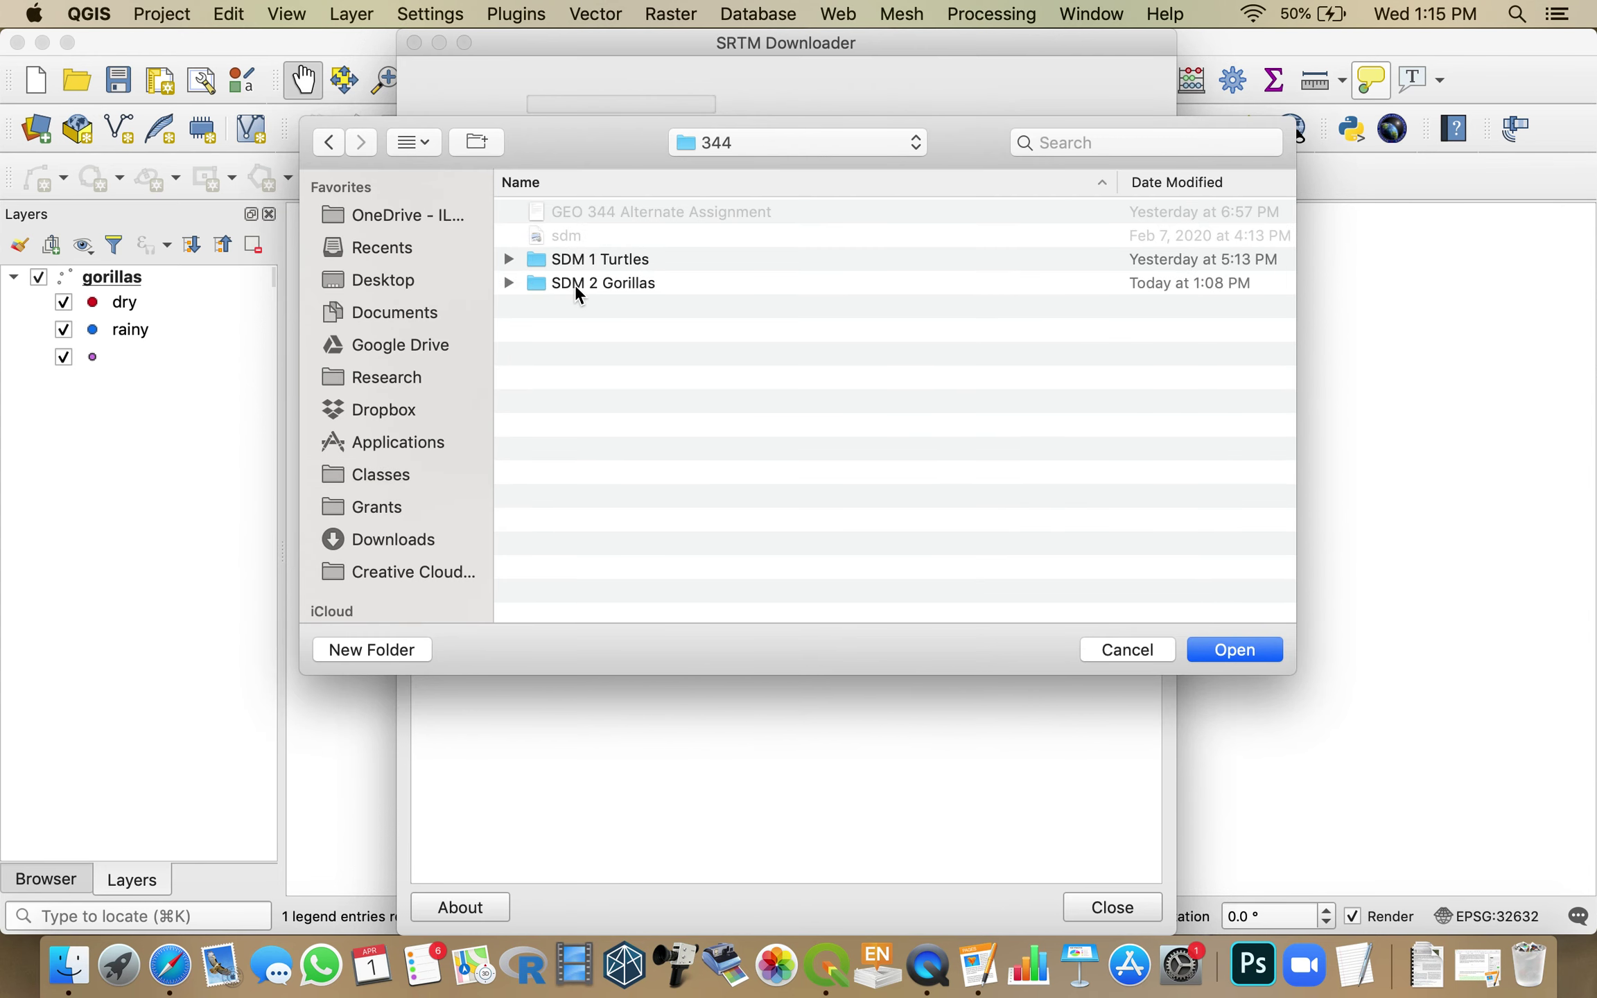
{"action": "double_click", "coordinate": [575, 284]}
{"action": "double_click", "coordinate": [570, 305]}
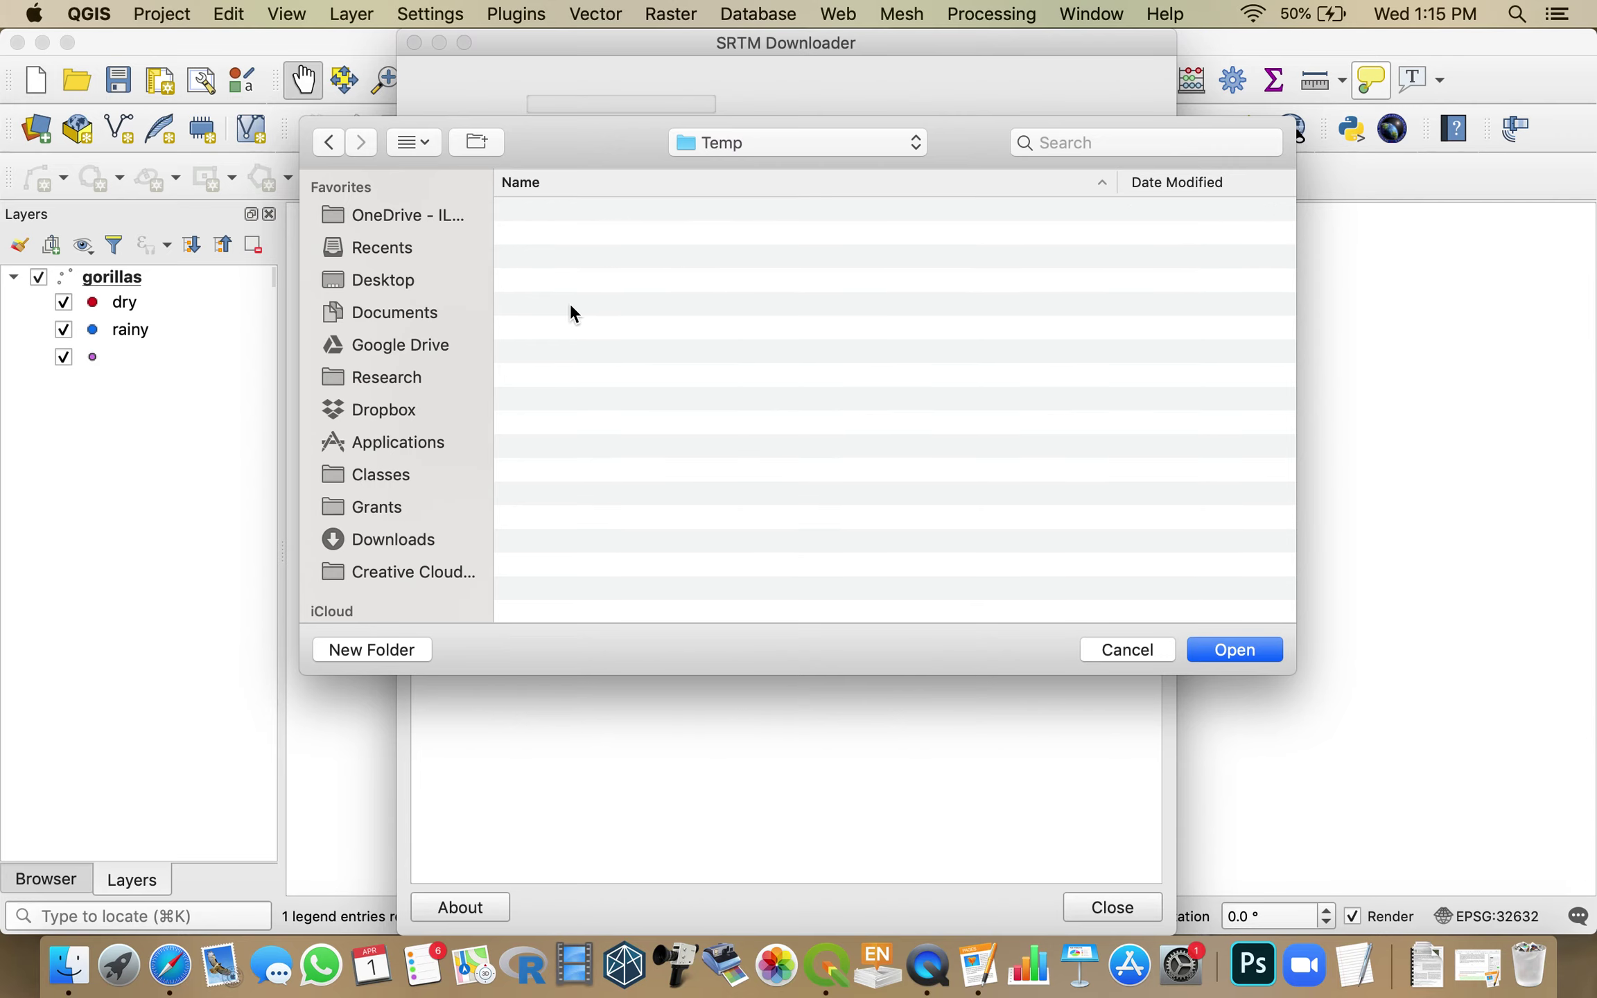
{"action": "left_click", "coordinate": [1217, 649]}
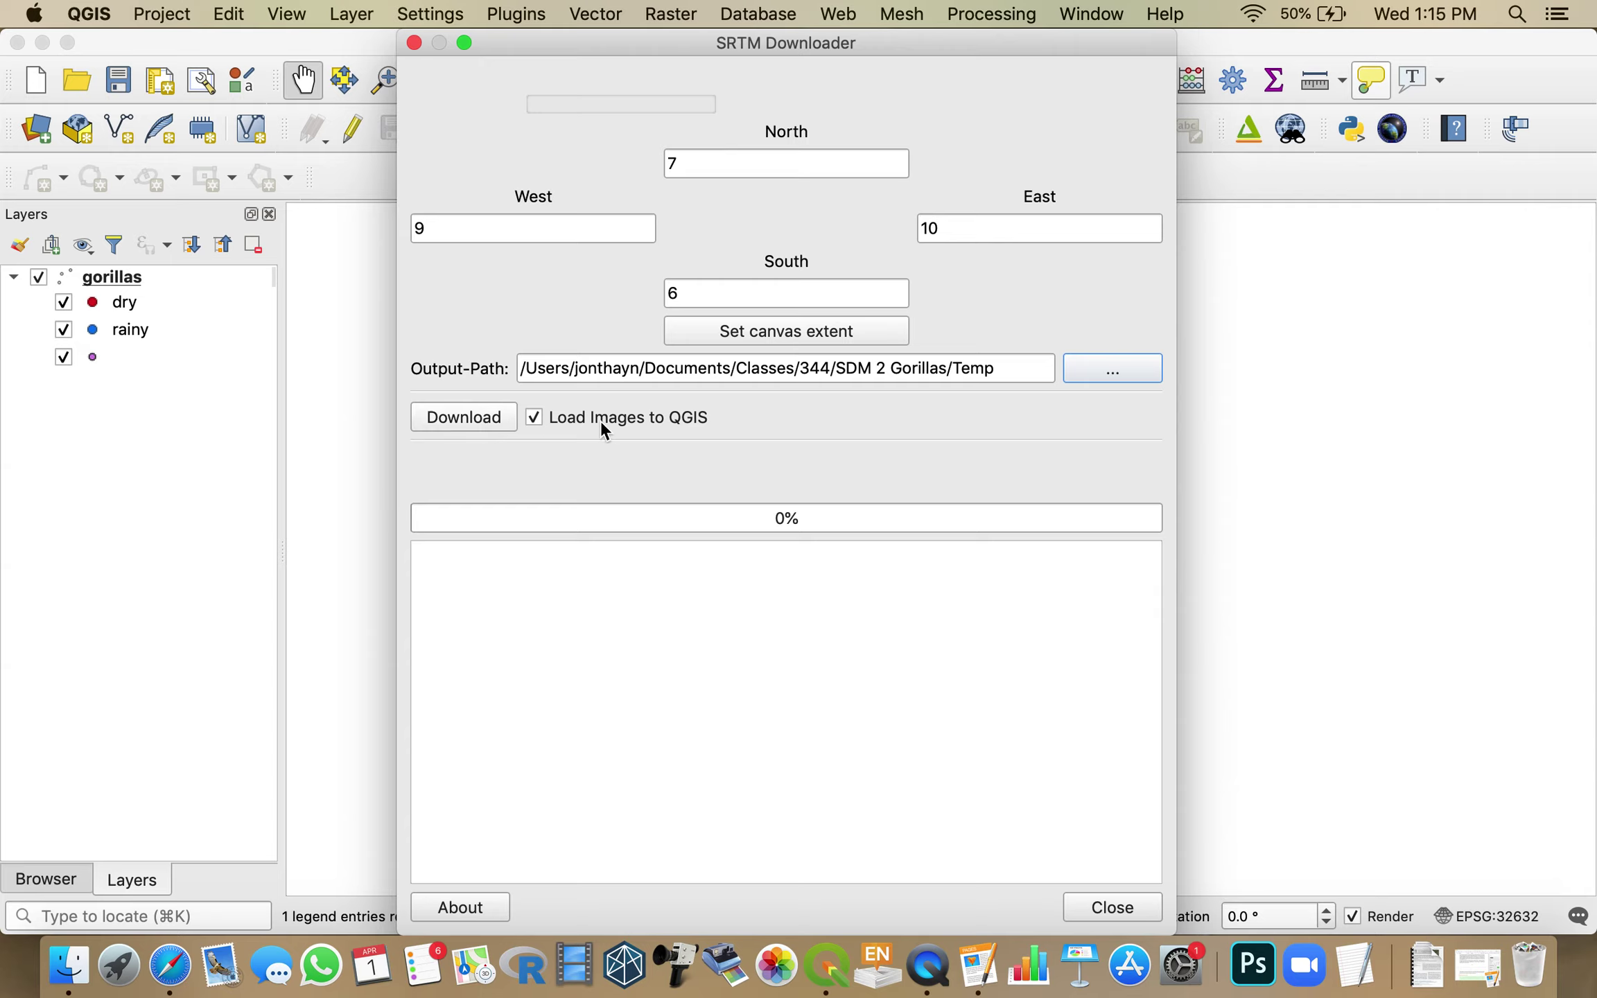
Download the N06E009.hgt tile, signing in with the Earthdata username and password
{"action": "left_click", "coordinate": [460, 416]}
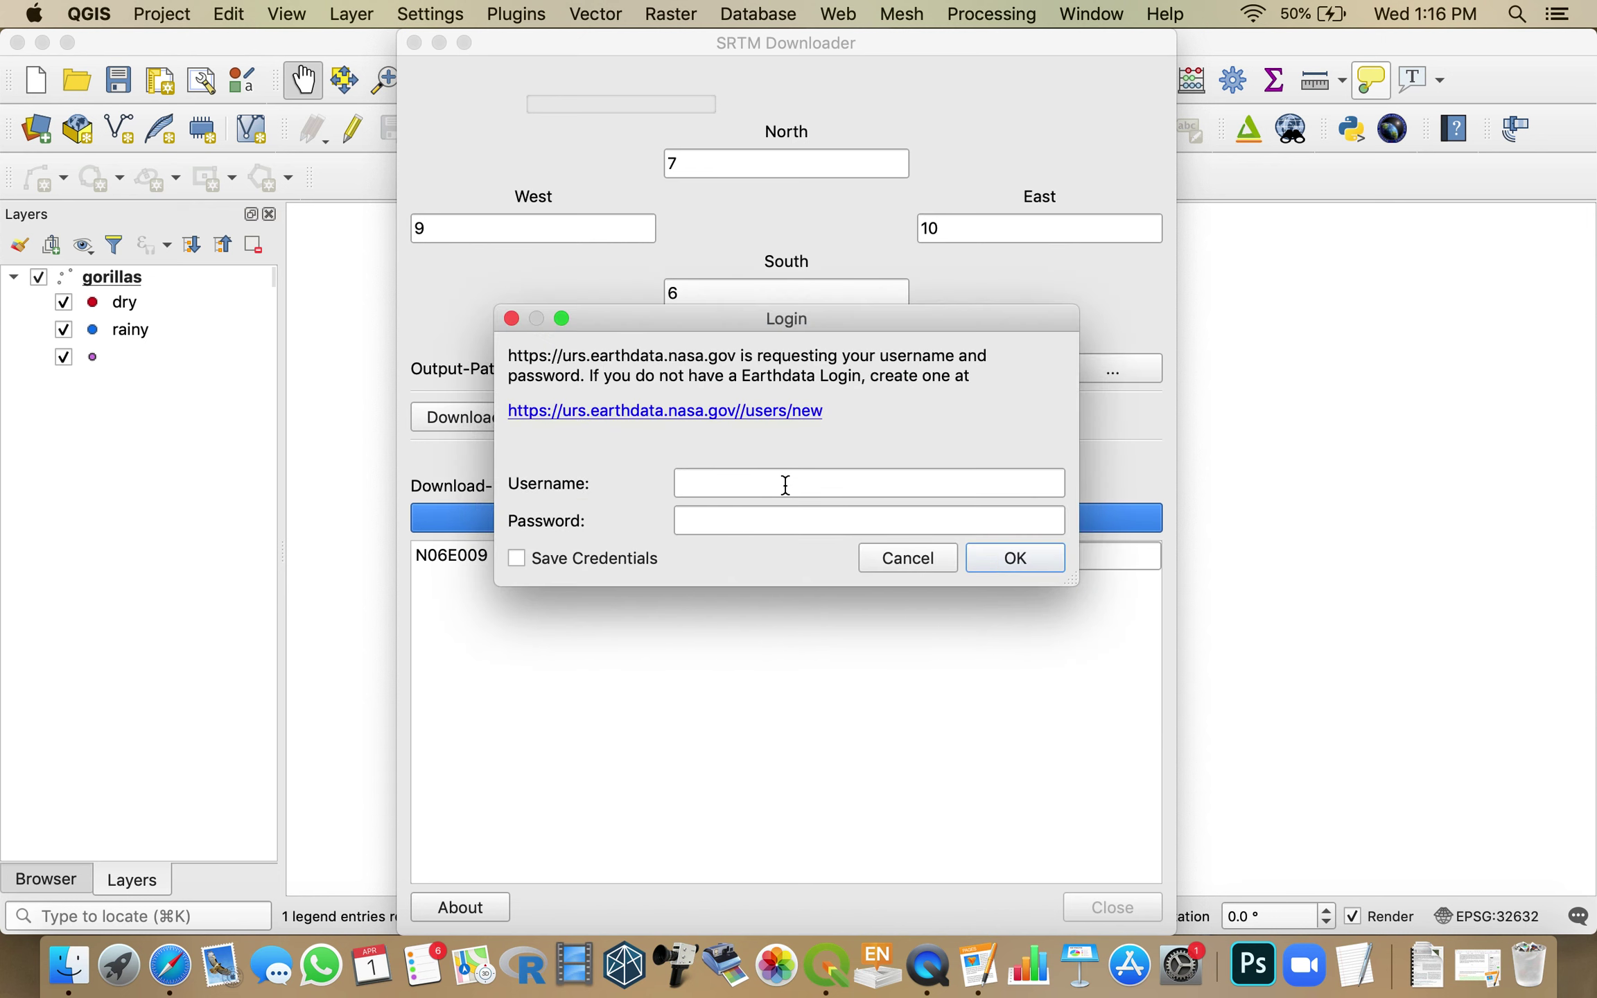
{"action": "left_click", "coordinate": [786, 485]}
{"action": "type", "text": "jonthayn"}
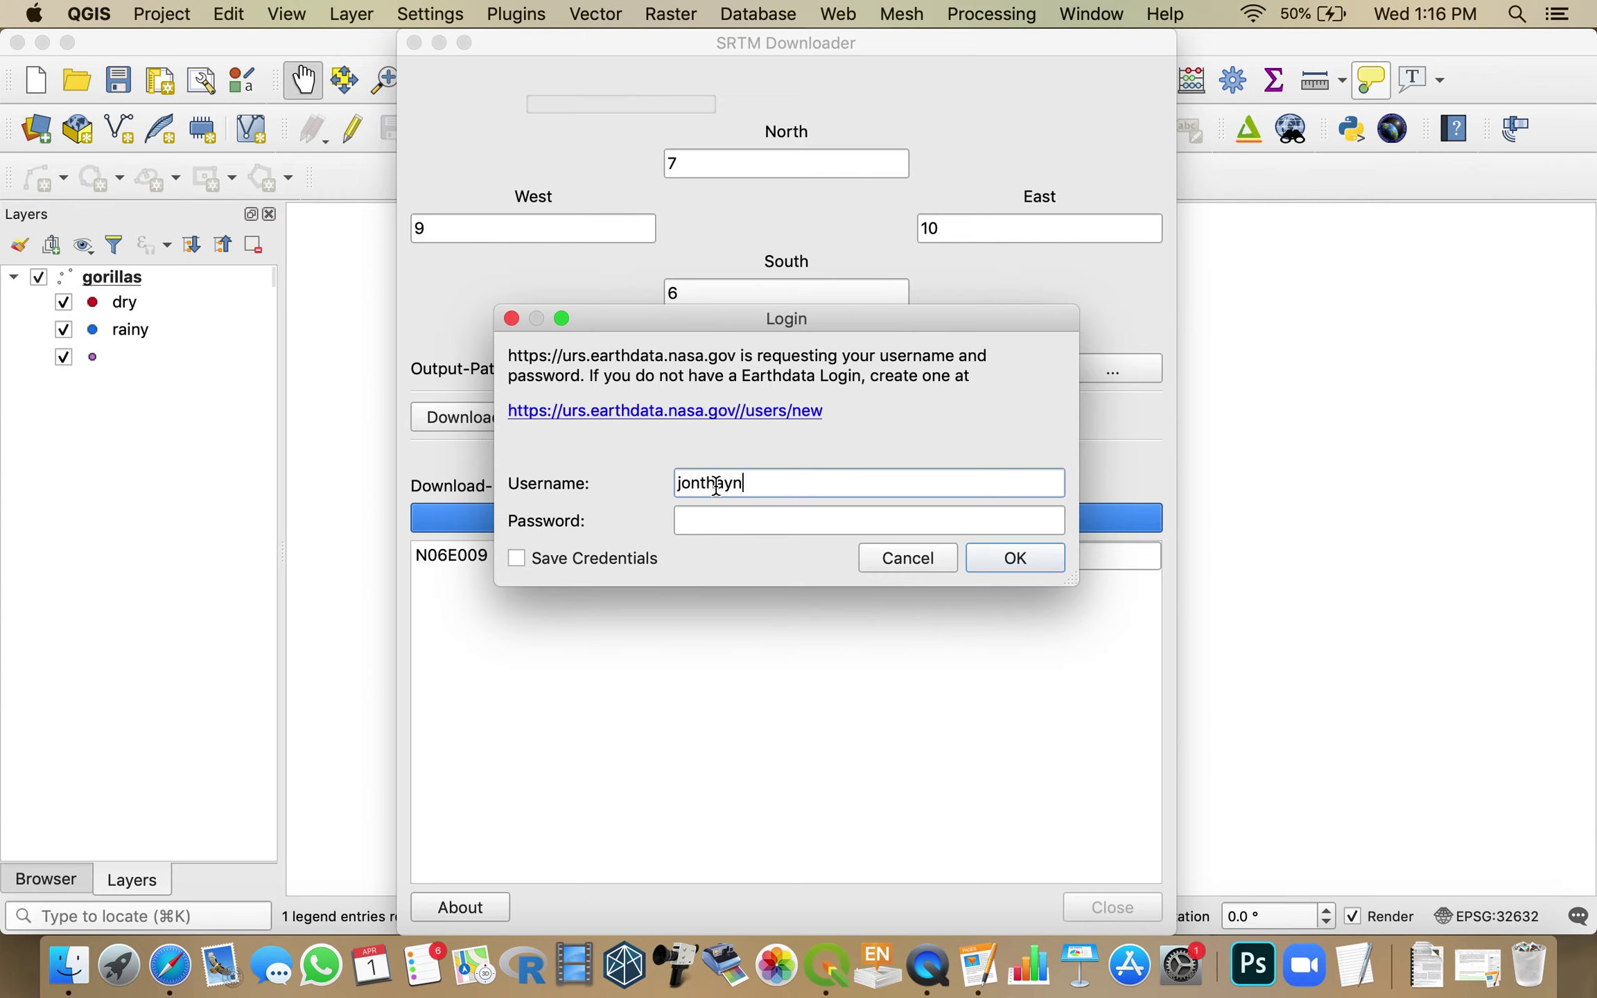
{"action": "key", "text": "Tab"}
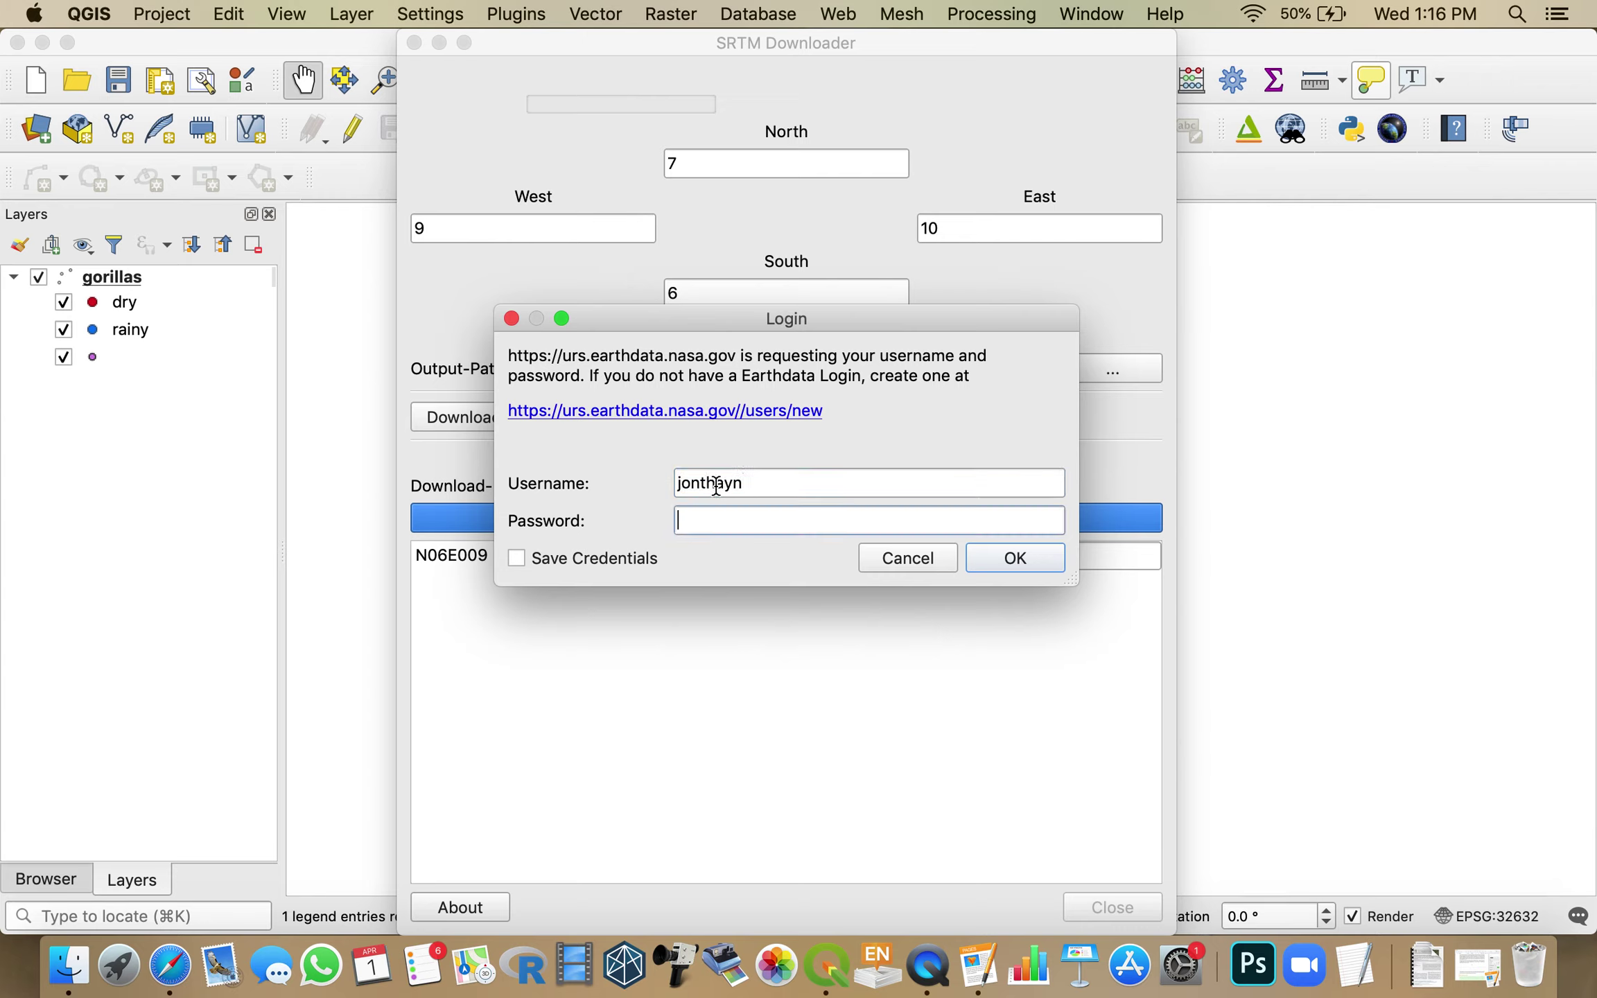
{"action": "type", "text": "••••••••"}
{"action": "left_click", "coordinate": [1014, 558]}
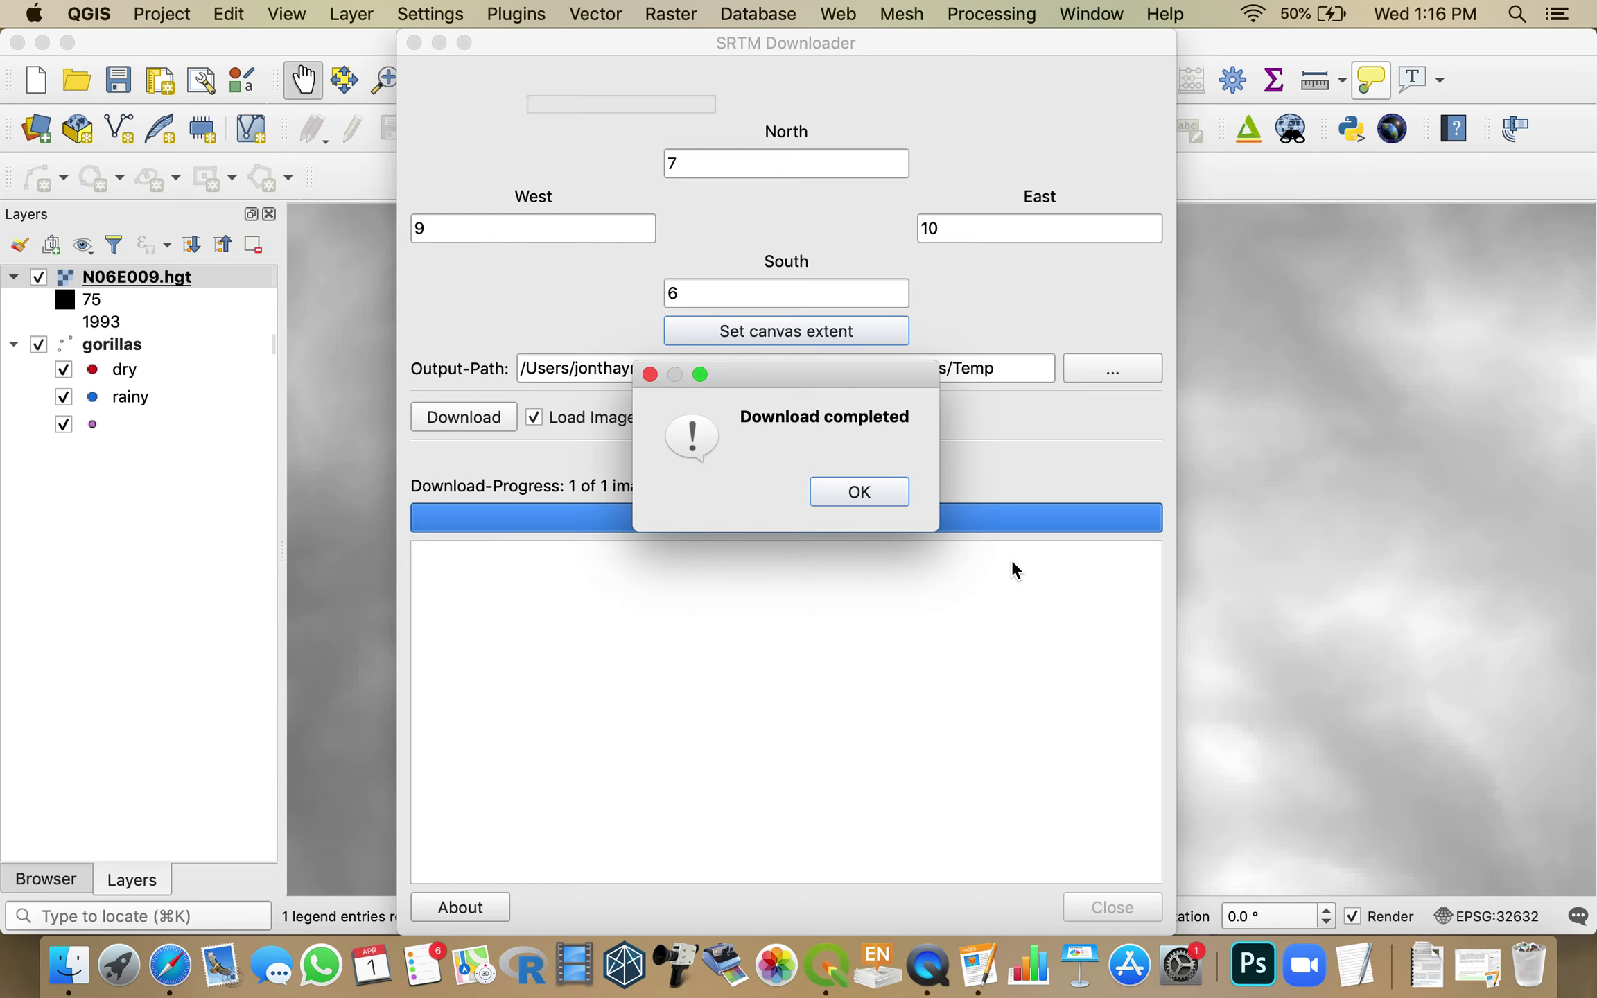
{"action": "left_click", "coordinate": [883, 492]}
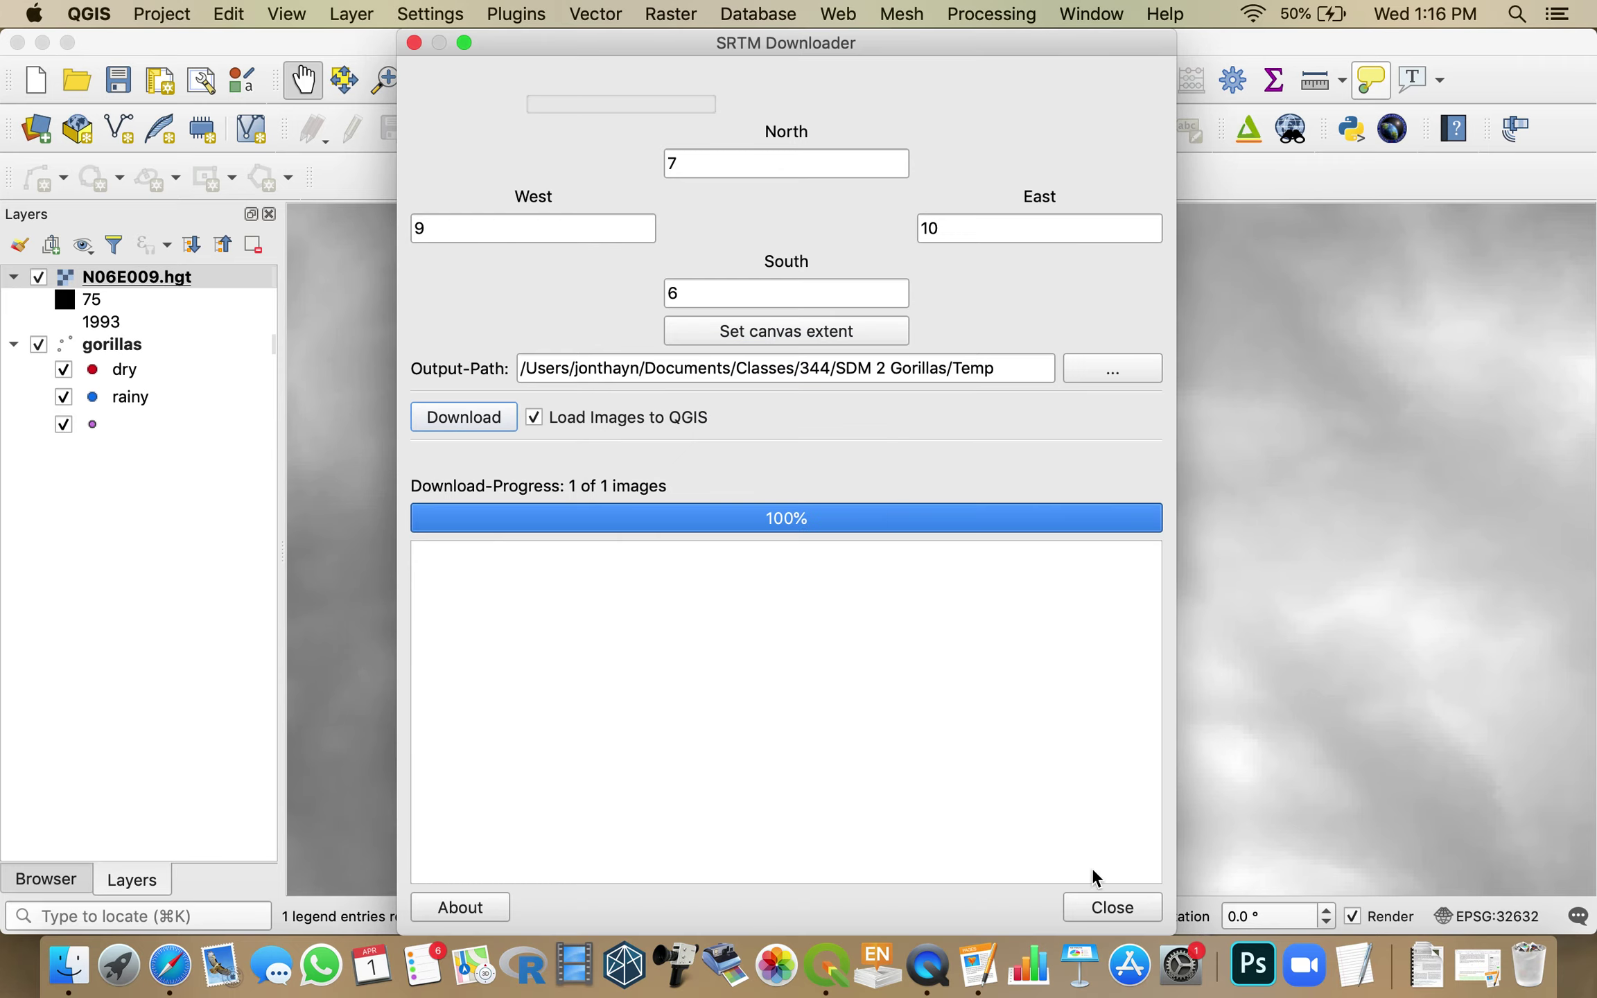
Close the SRTM Downloader, zoom to full extent, then return to the previous extent
{"action": "left_click", "coordinate": [1112, 908]}
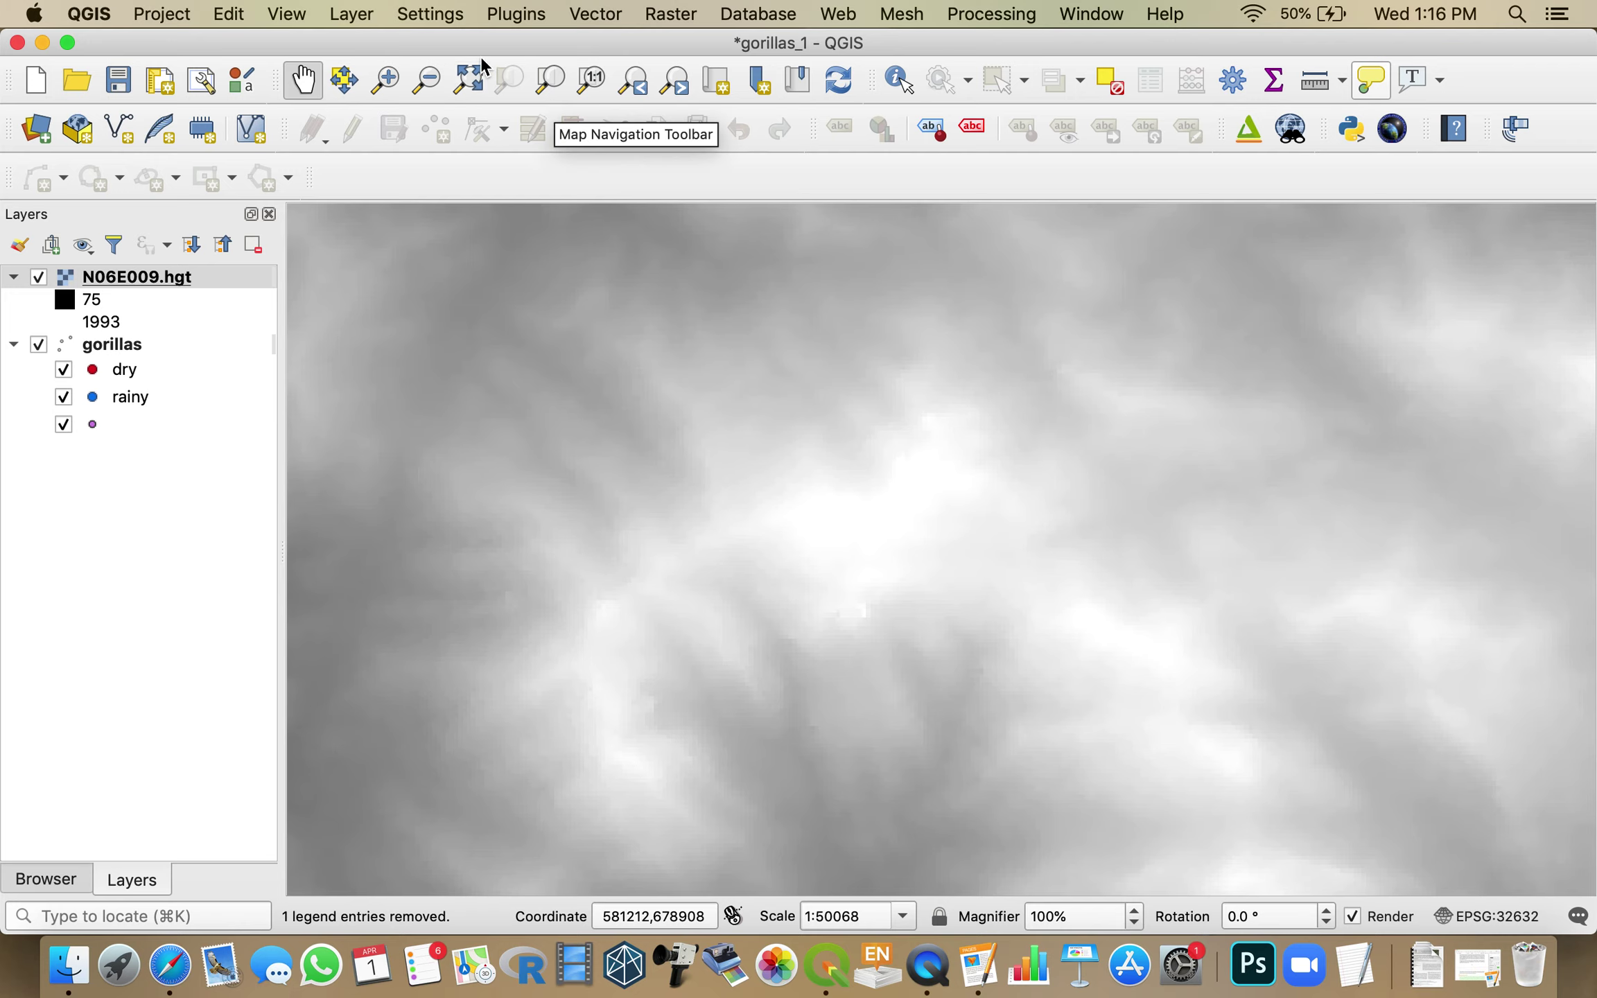
{"action": "left_click", "coordinate": [475, 81]}
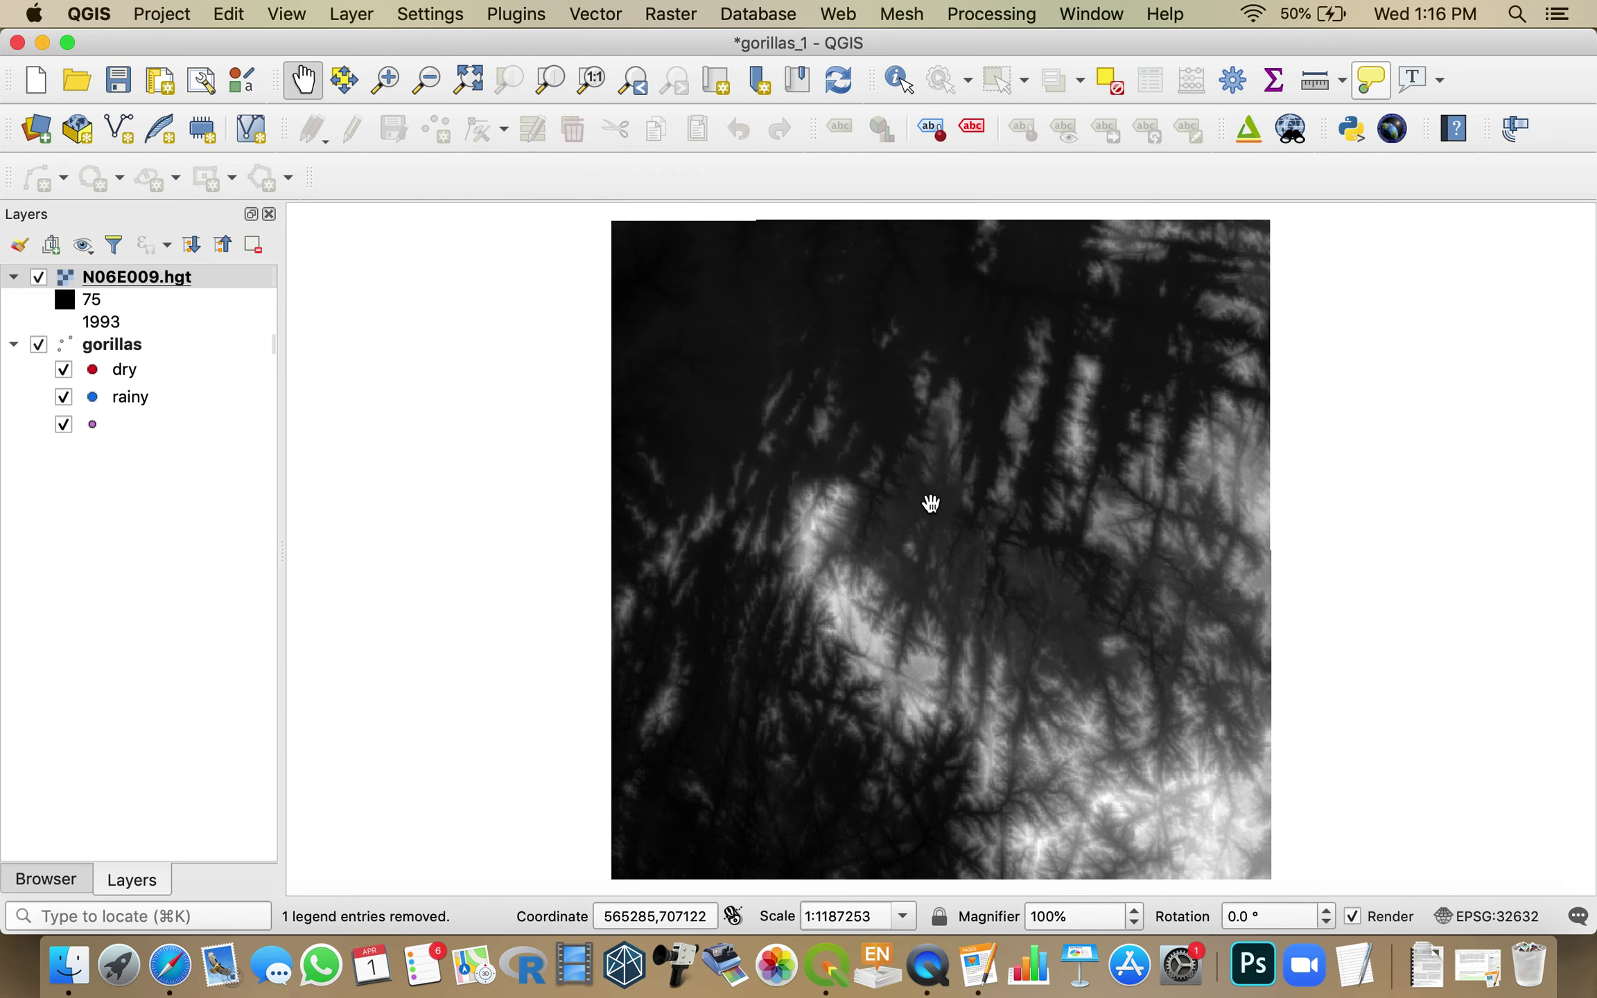
{"action": "left_click", "coordinate": [641, 81]}
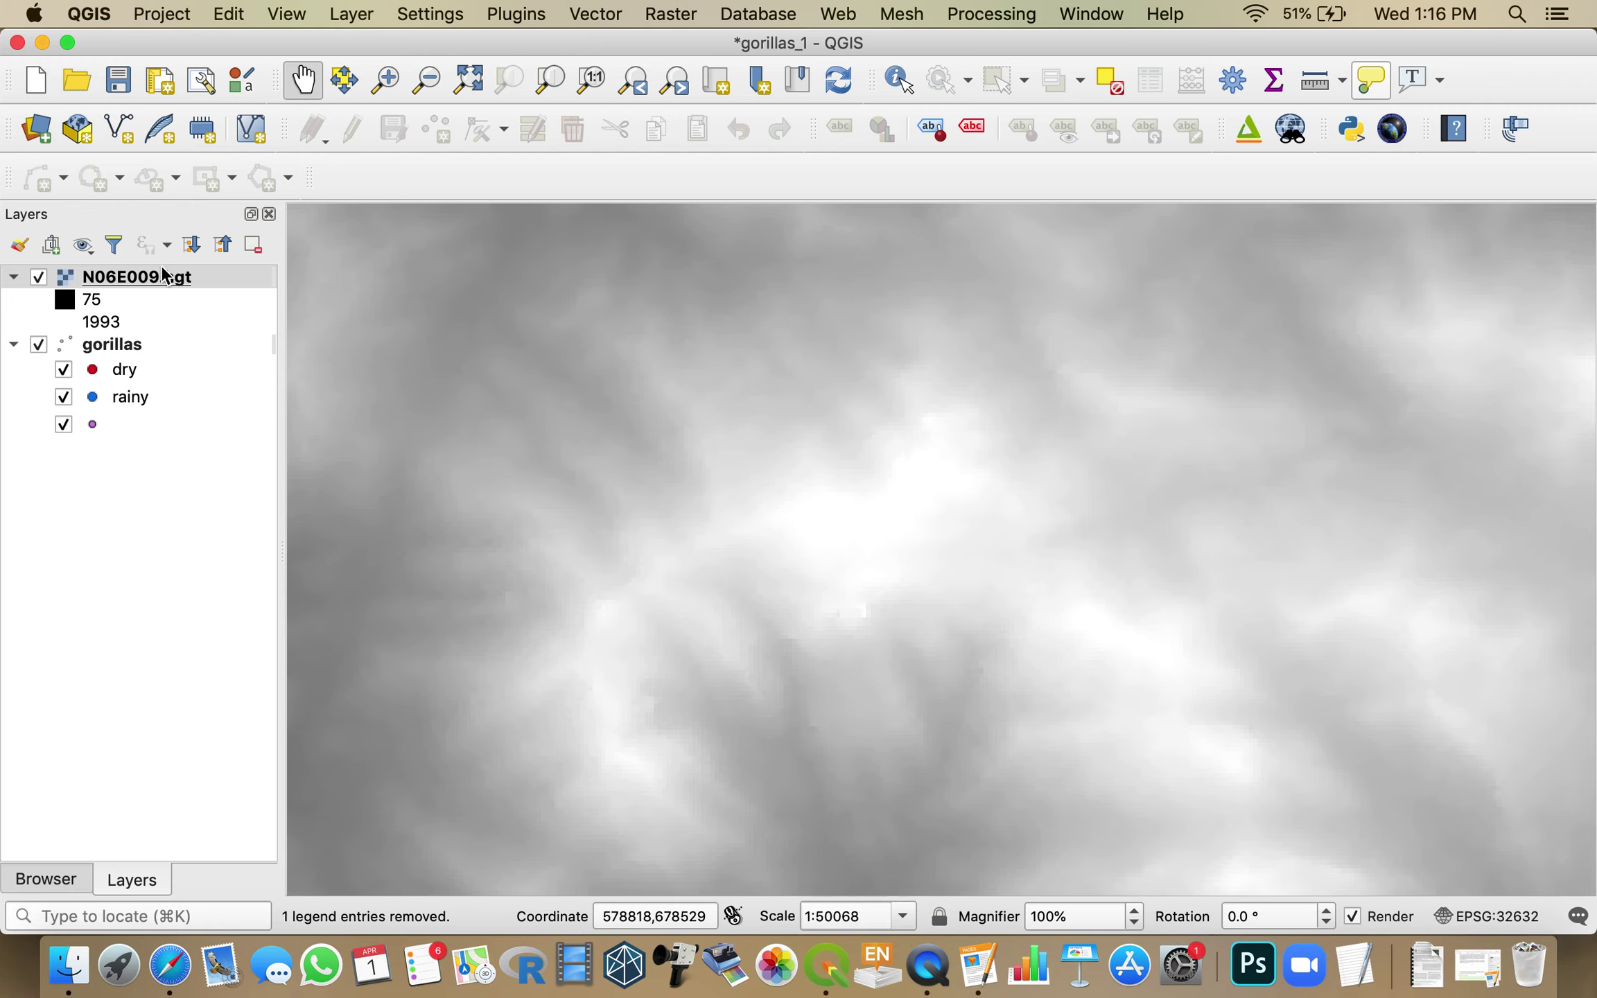
Check in Layer Properties that N06E009.hgt uses EPSG:4326 WGS 84
{"action": "double_click", "coordinate": [141, 275]}
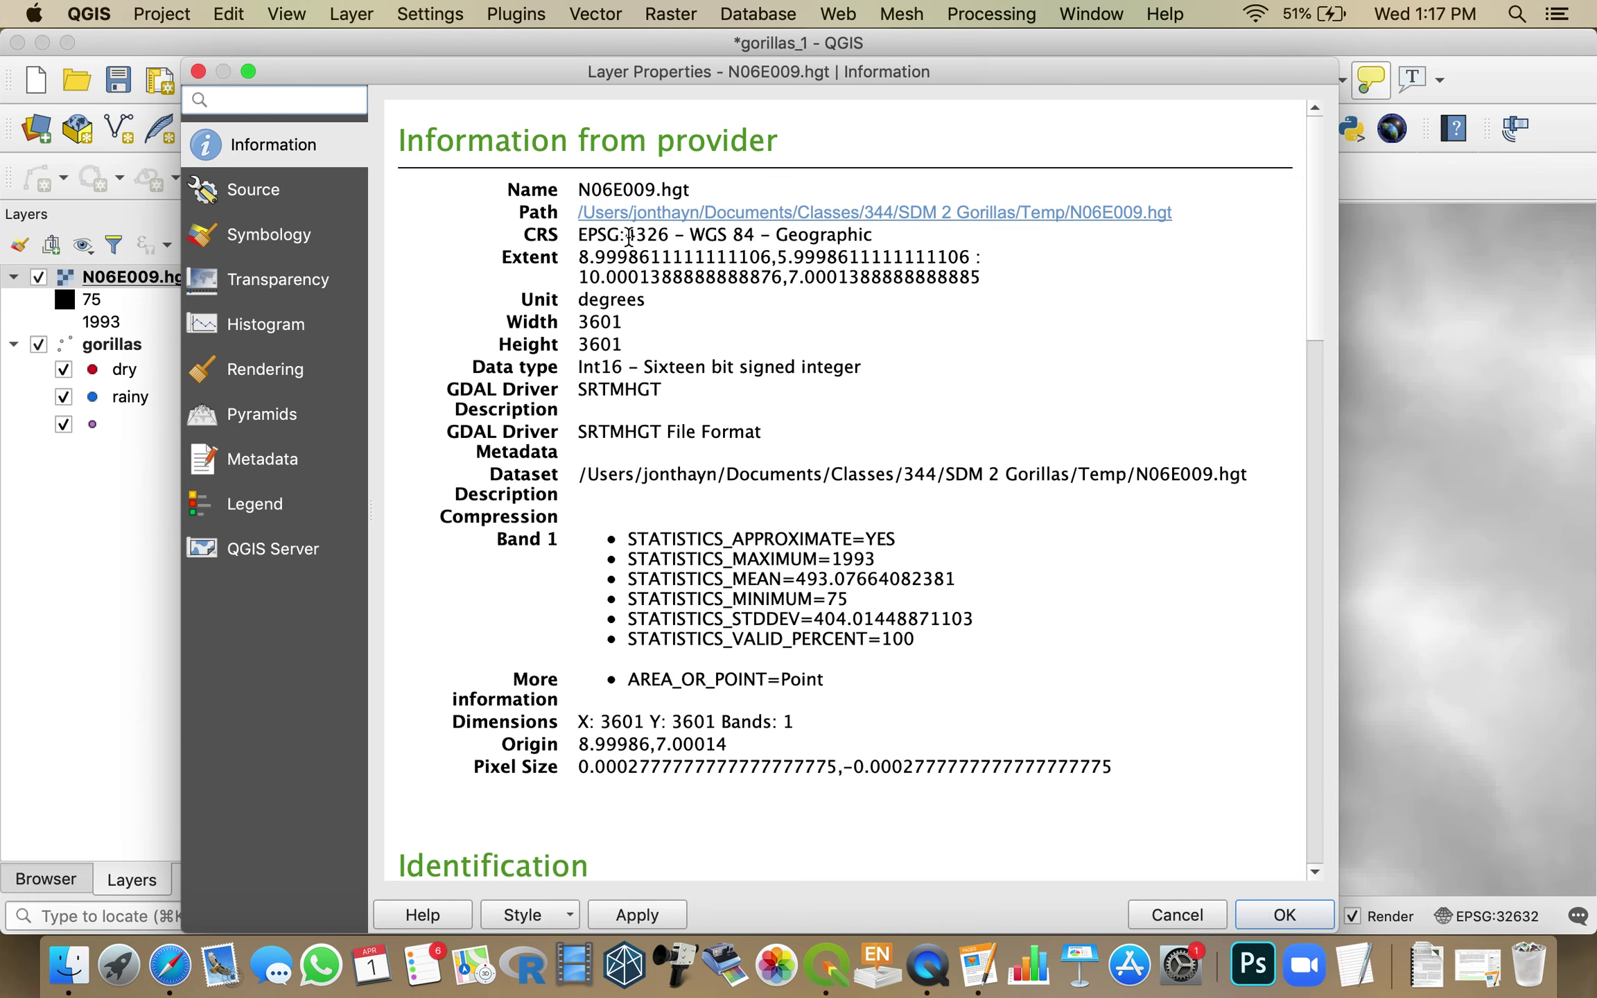
{"action": "left_click", "coordinate": [198, 71]}
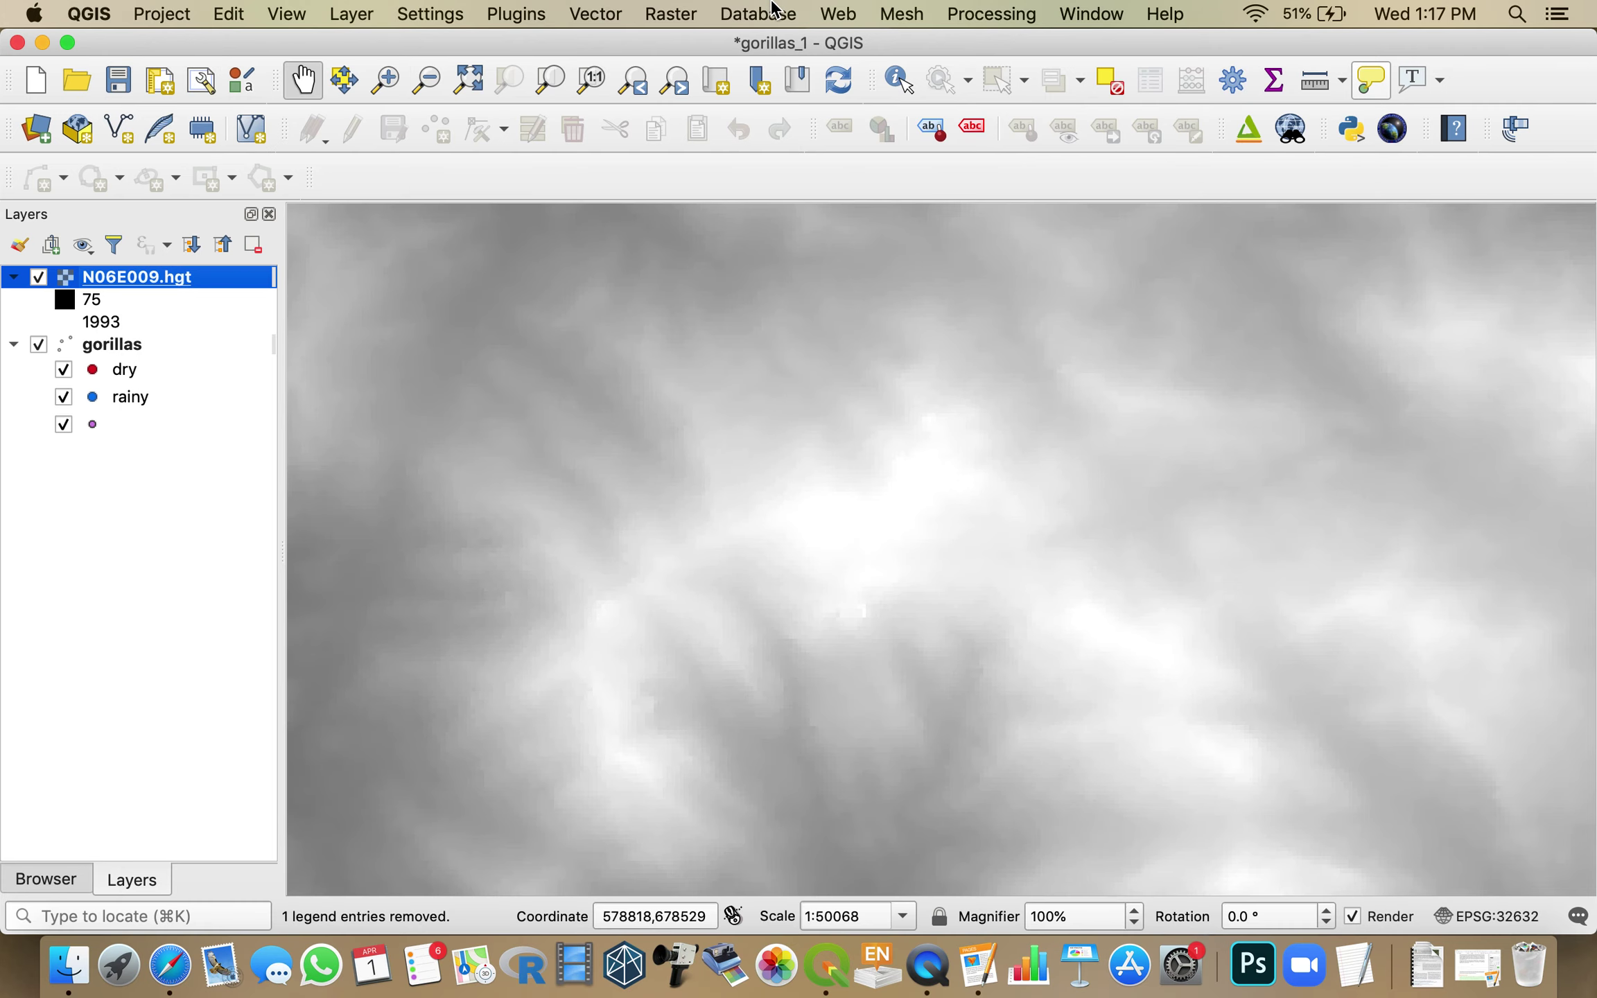
{"action": "left_click", "coordinate": [667, 16]}
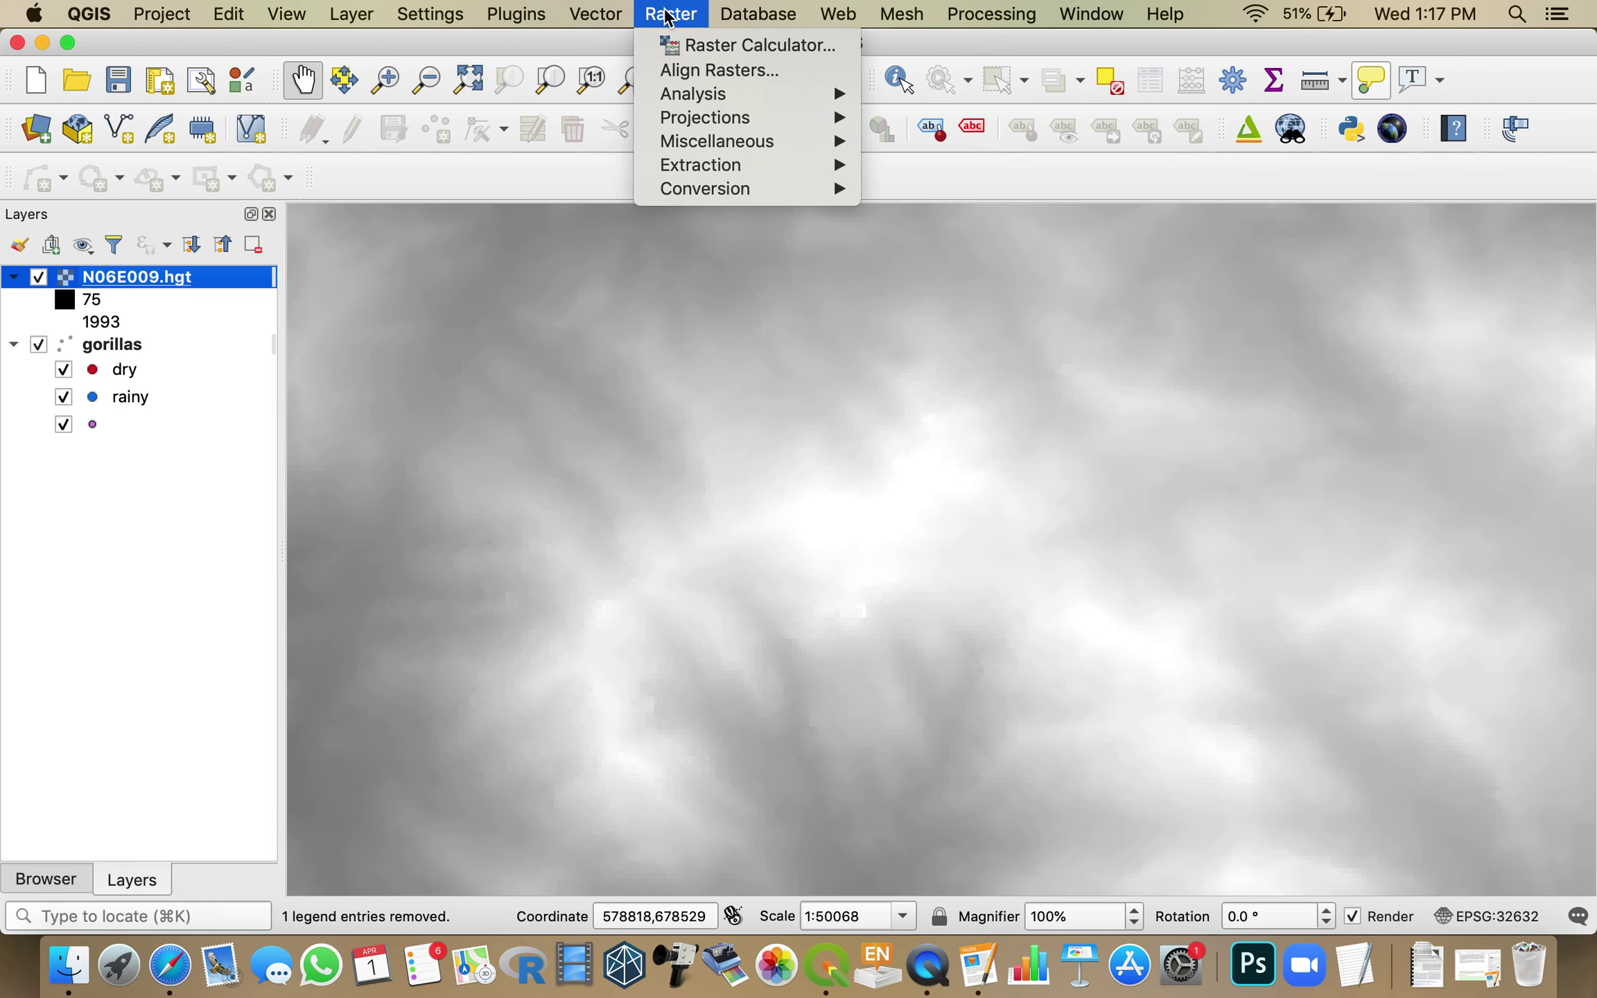
In Warp (Reproject), set source CRS EPSG:4326 and target CRS WGS 84 / UTM zone 32N
{"action": "mouse_move", "coordinate": [679, 124]}
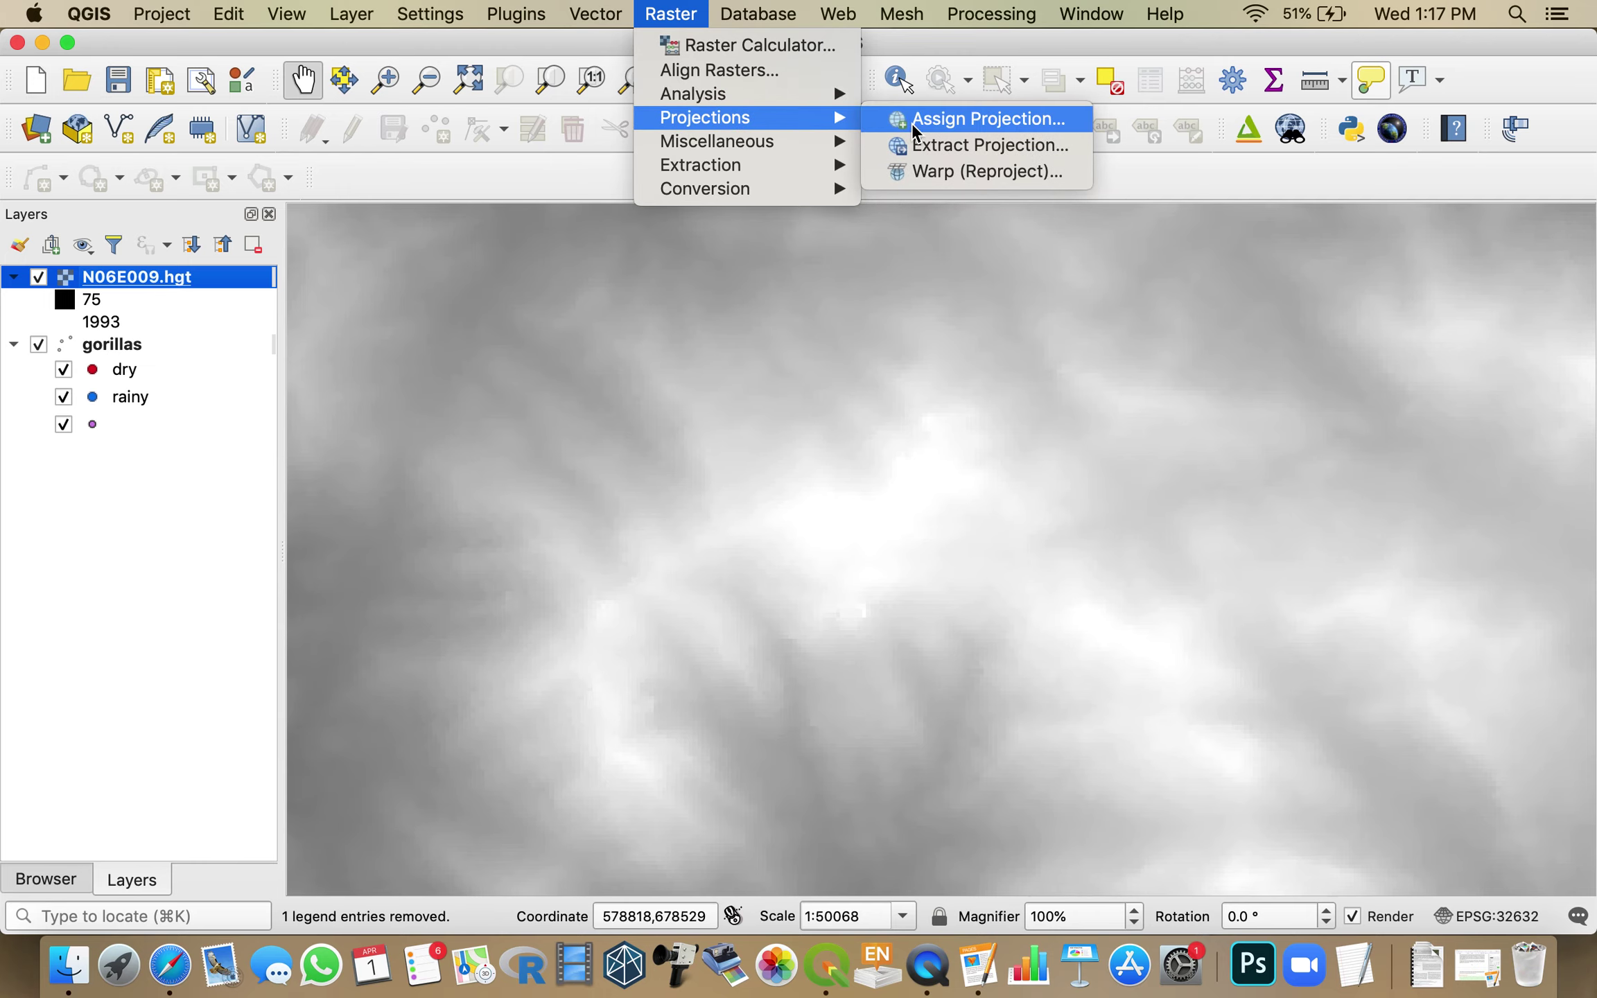
{"action": "left_click", "coordinate": [945, 173]}
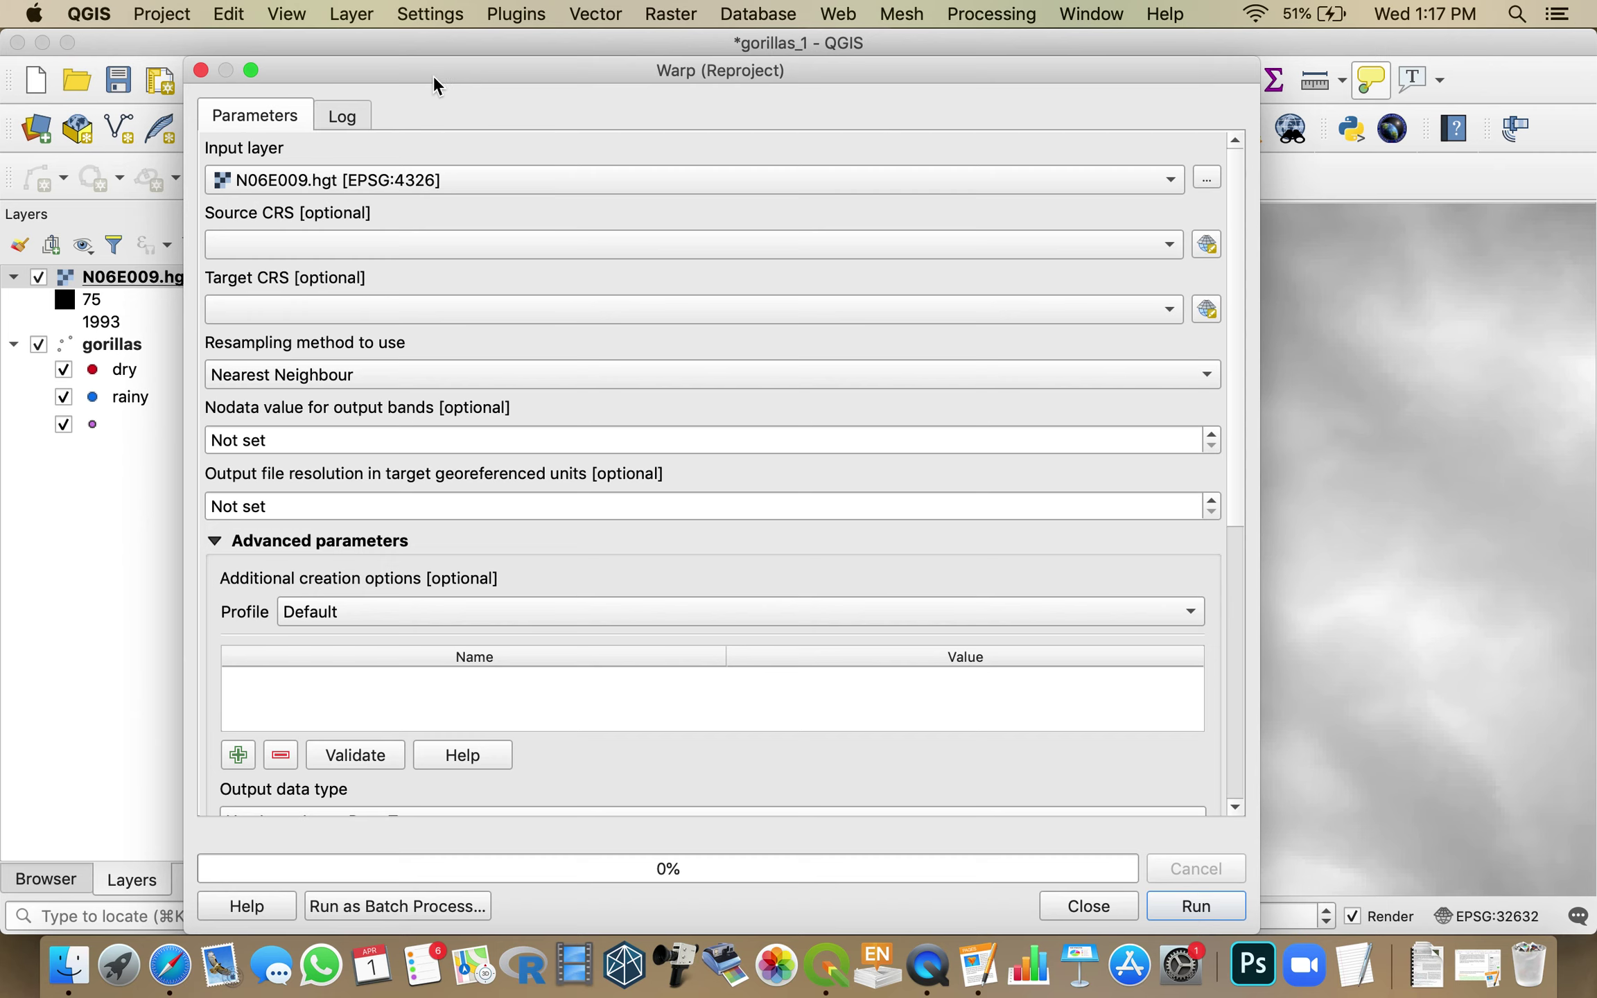
{"action": "left_click_drag", "start_coordinate": [436, 73], "coordinate": [641, 41]}
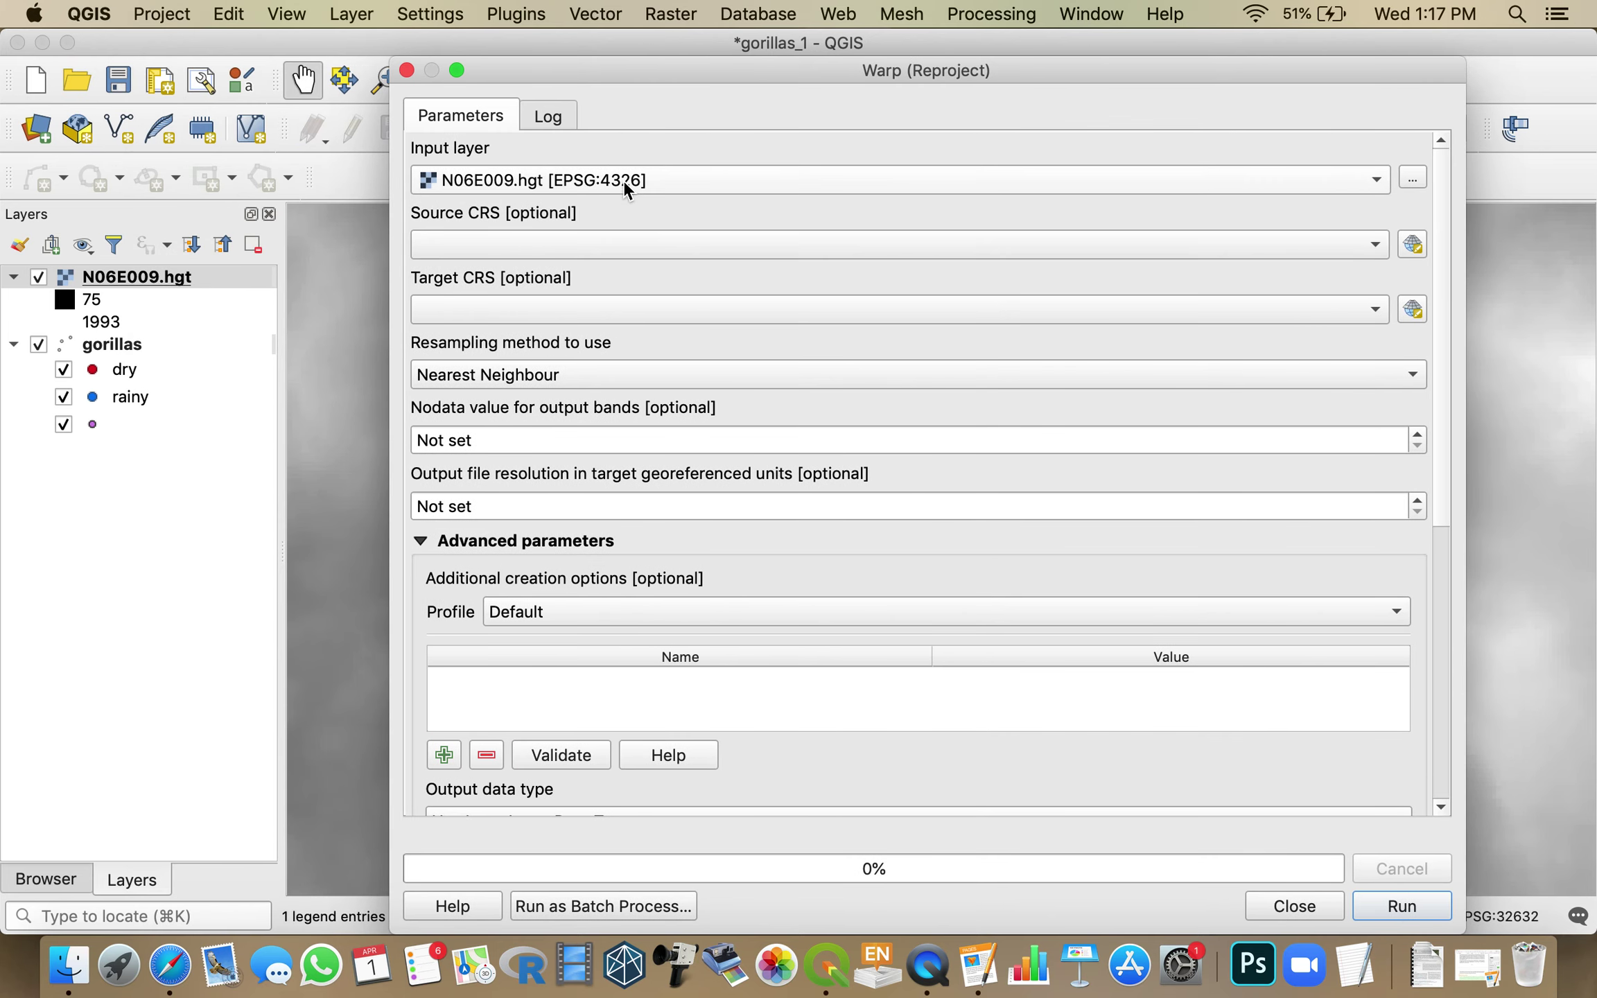
{"action": "left_click", "coordinate": [1374, 246]}
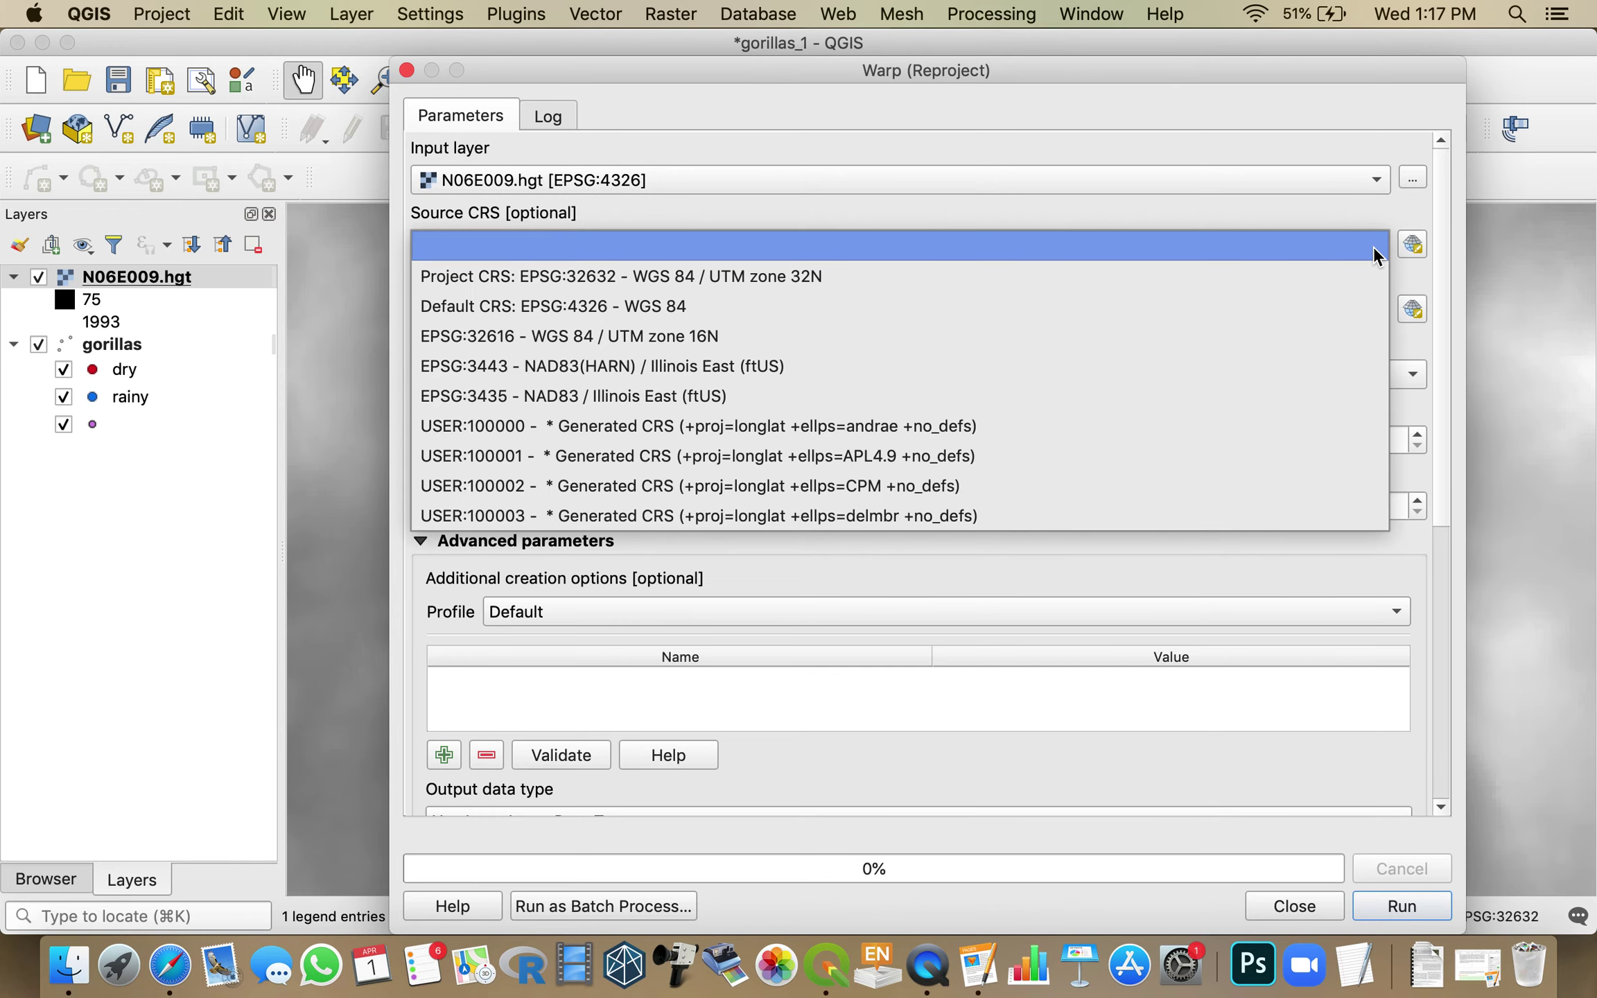
{"action": "left_click", "coordinate": [1081, 310]}
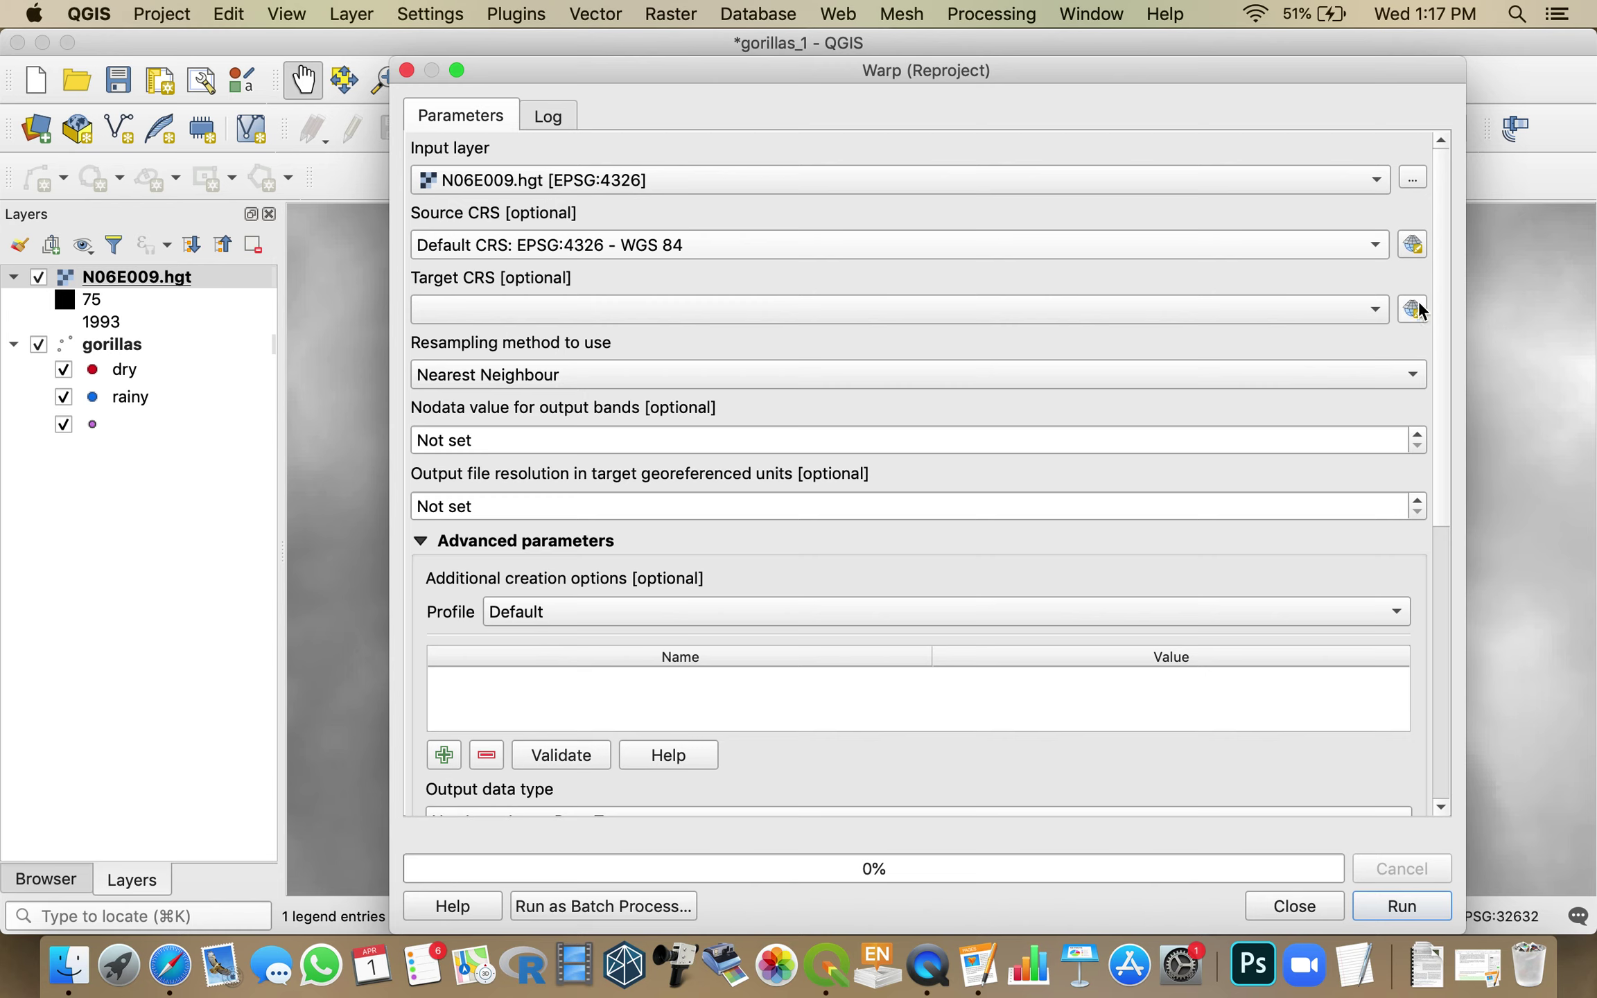
{"action": "left_click", "coordinate": [1379, 304]}
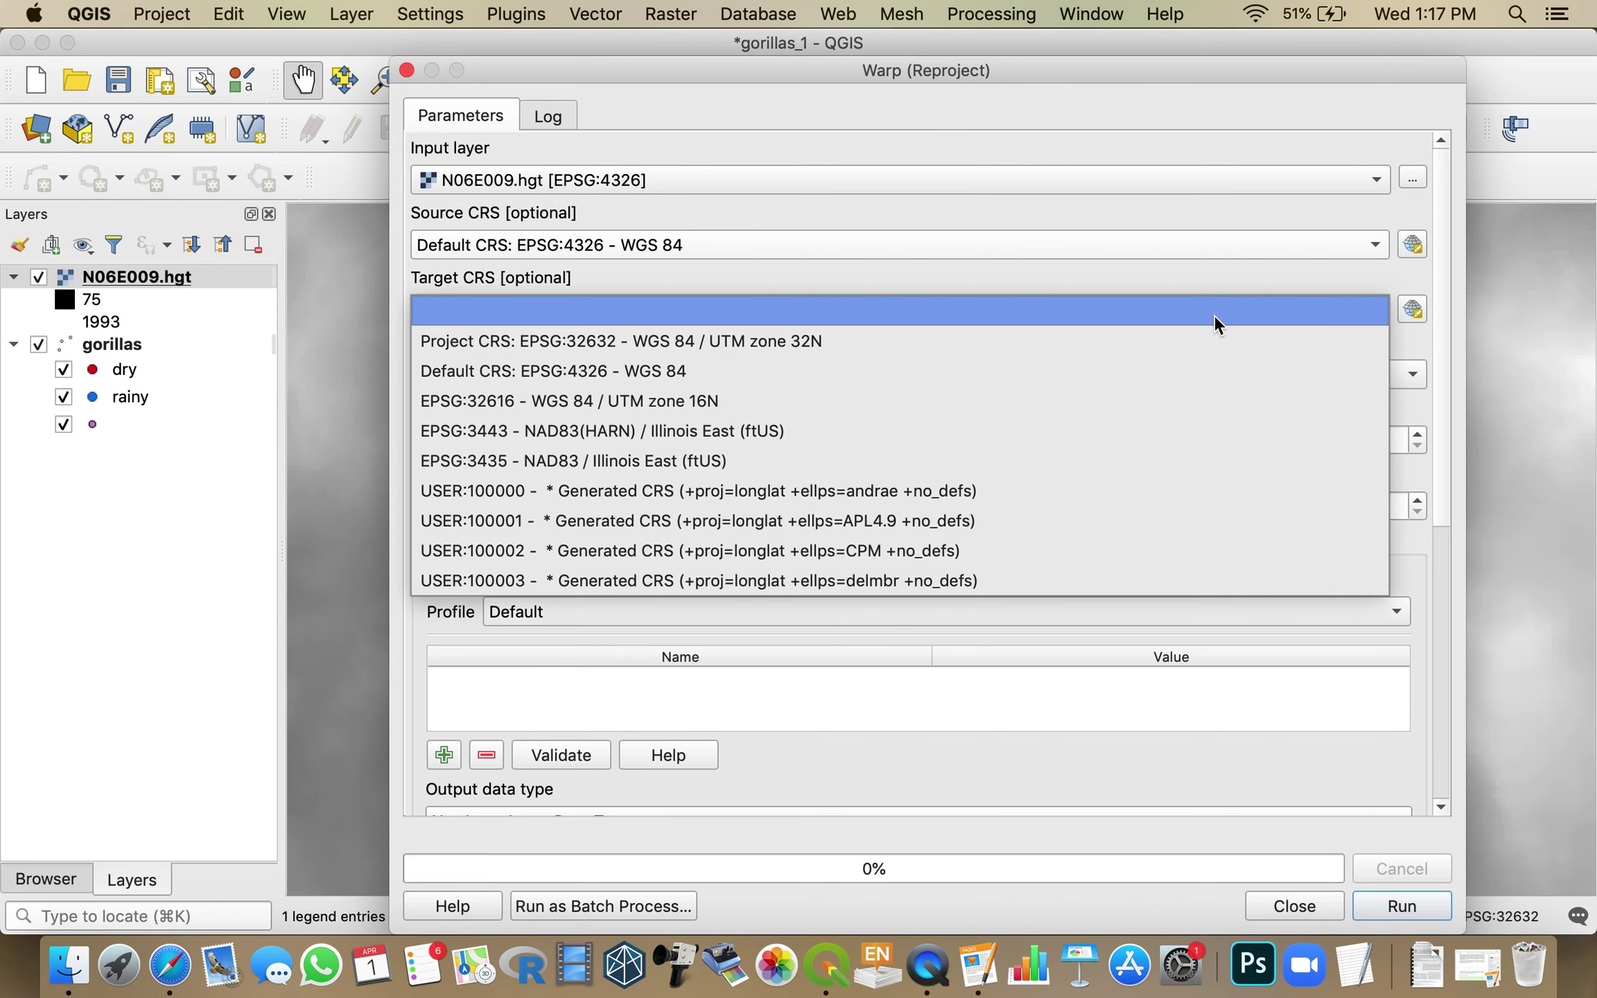
{"action": "left_click", "coordinate": [1162, 344]}
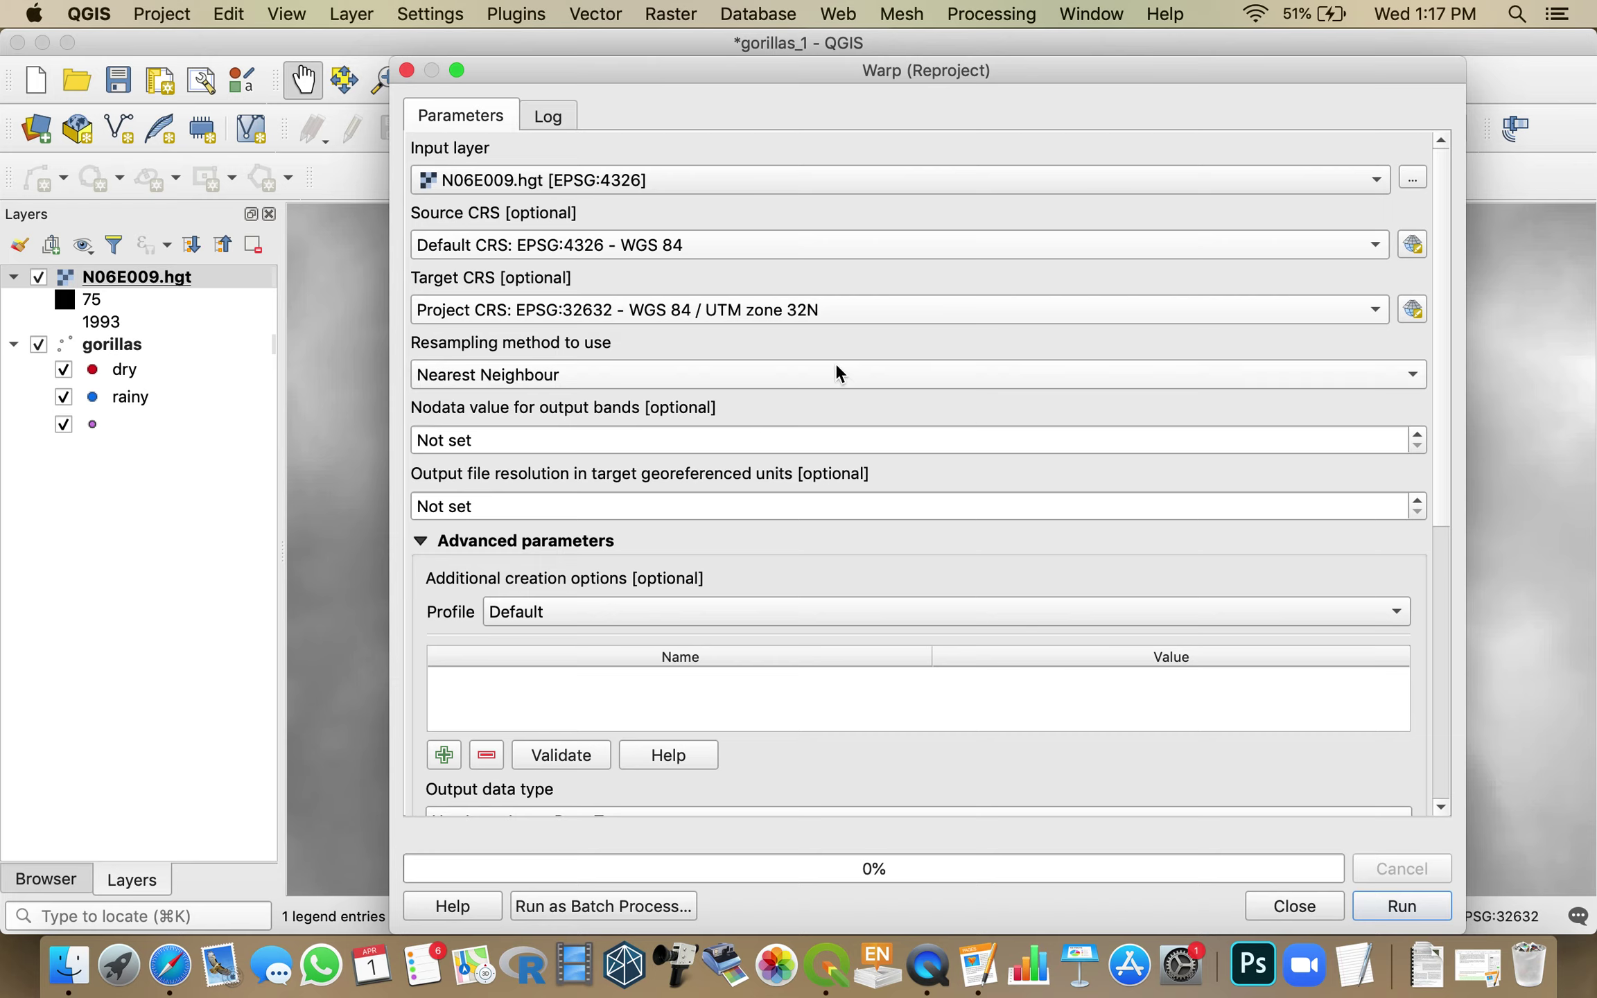
Set nodata to -9999 and run the reprojection into a Reprojected layer
{"action": "double_click", "coordinate": [773, 439]}
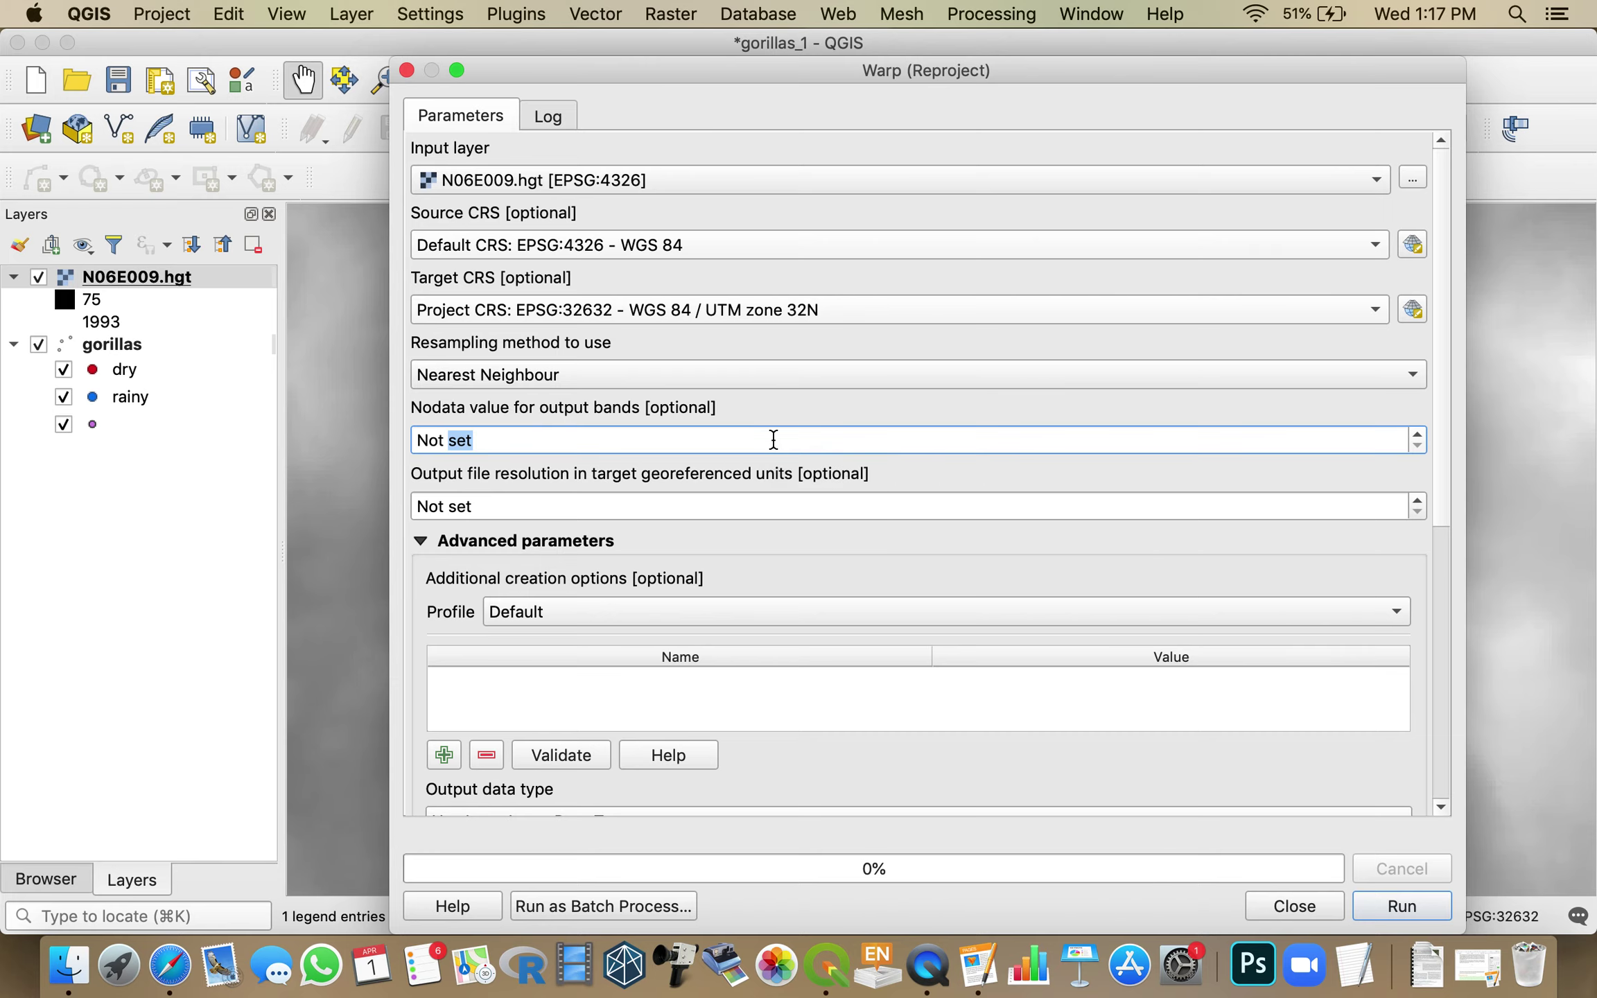
{"action": "left_click", "coordinate": [772, 439]}
{"action": "type", "text": "-9999"}
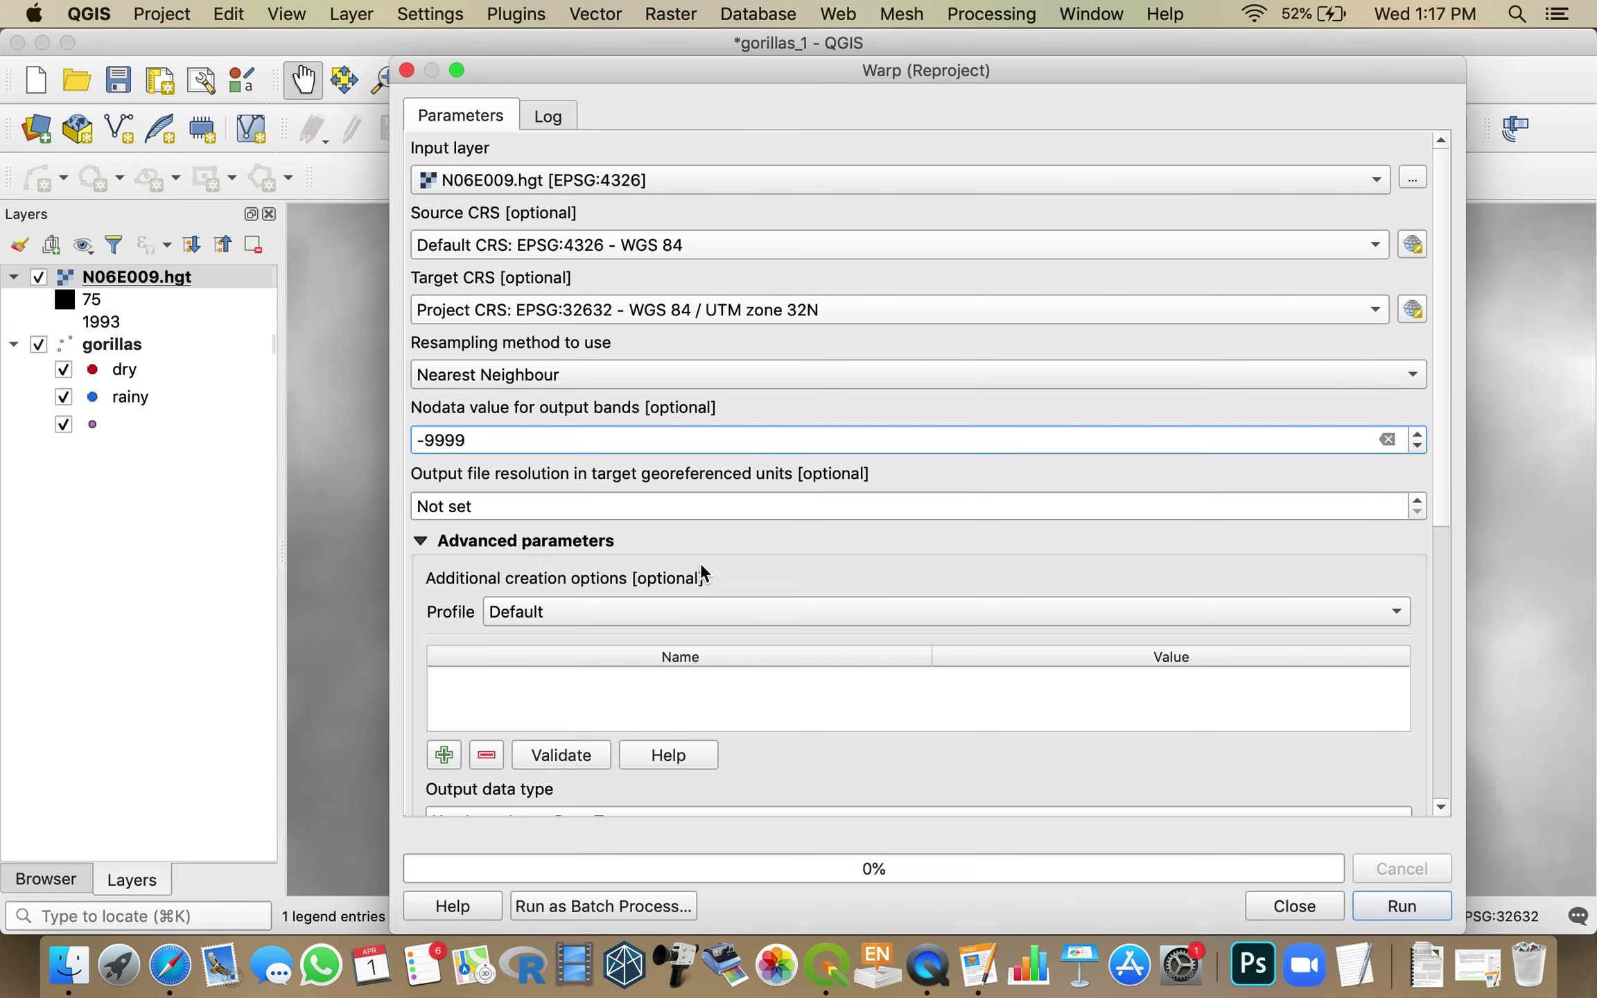
{"action": "scroll", "coordinate": [700, 562], "scroll_direction": "down", "scroll_amount": 5}
{"action": "scroll", "coordinate": [700, 563], "scroll_direction": "down", "scroll_amount": 5}
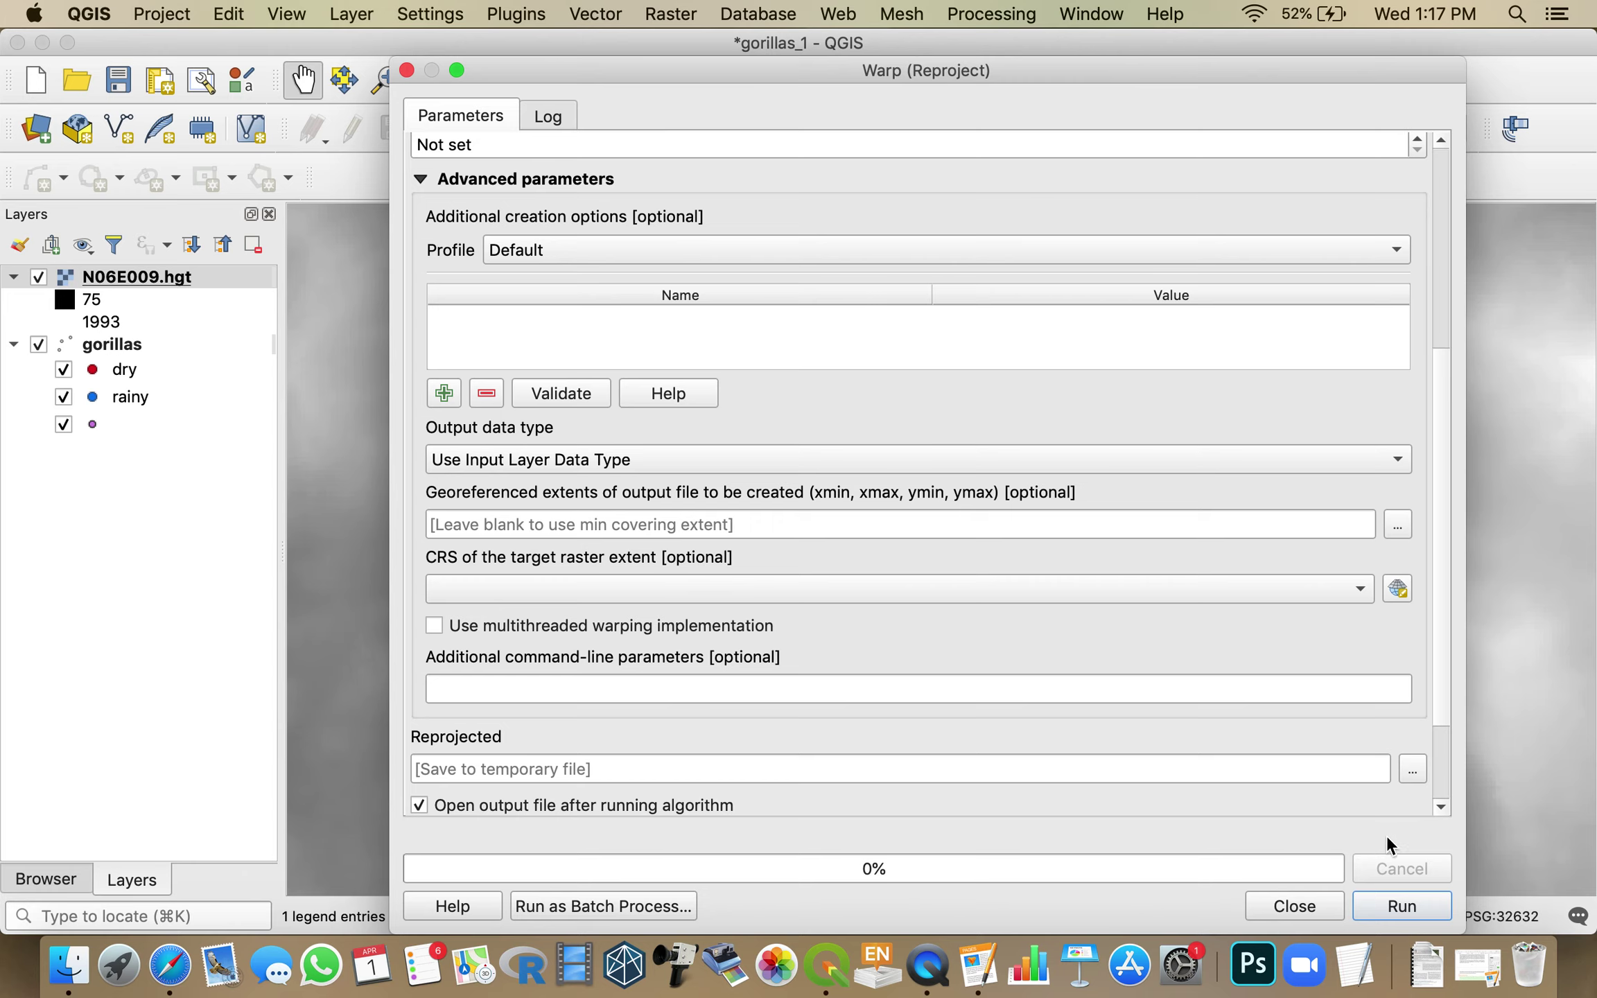
{"action": "left_click", "coordinate": [1396, 912]}
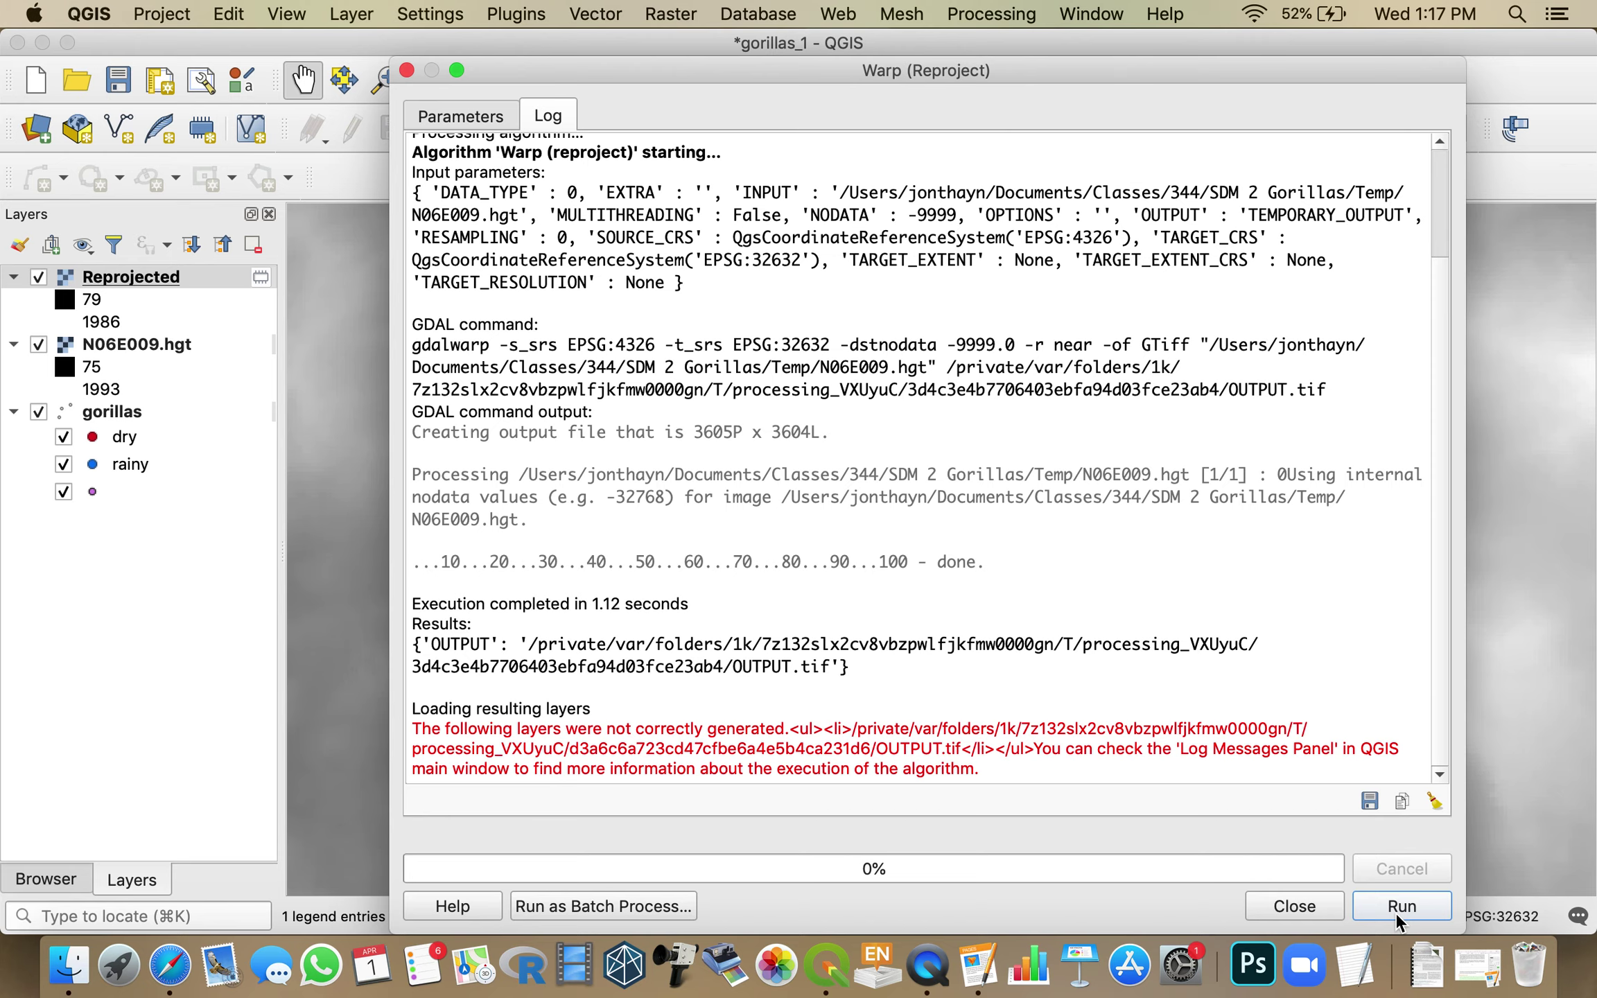
{"action": "left_click", "coordinate": [1325, 901]}
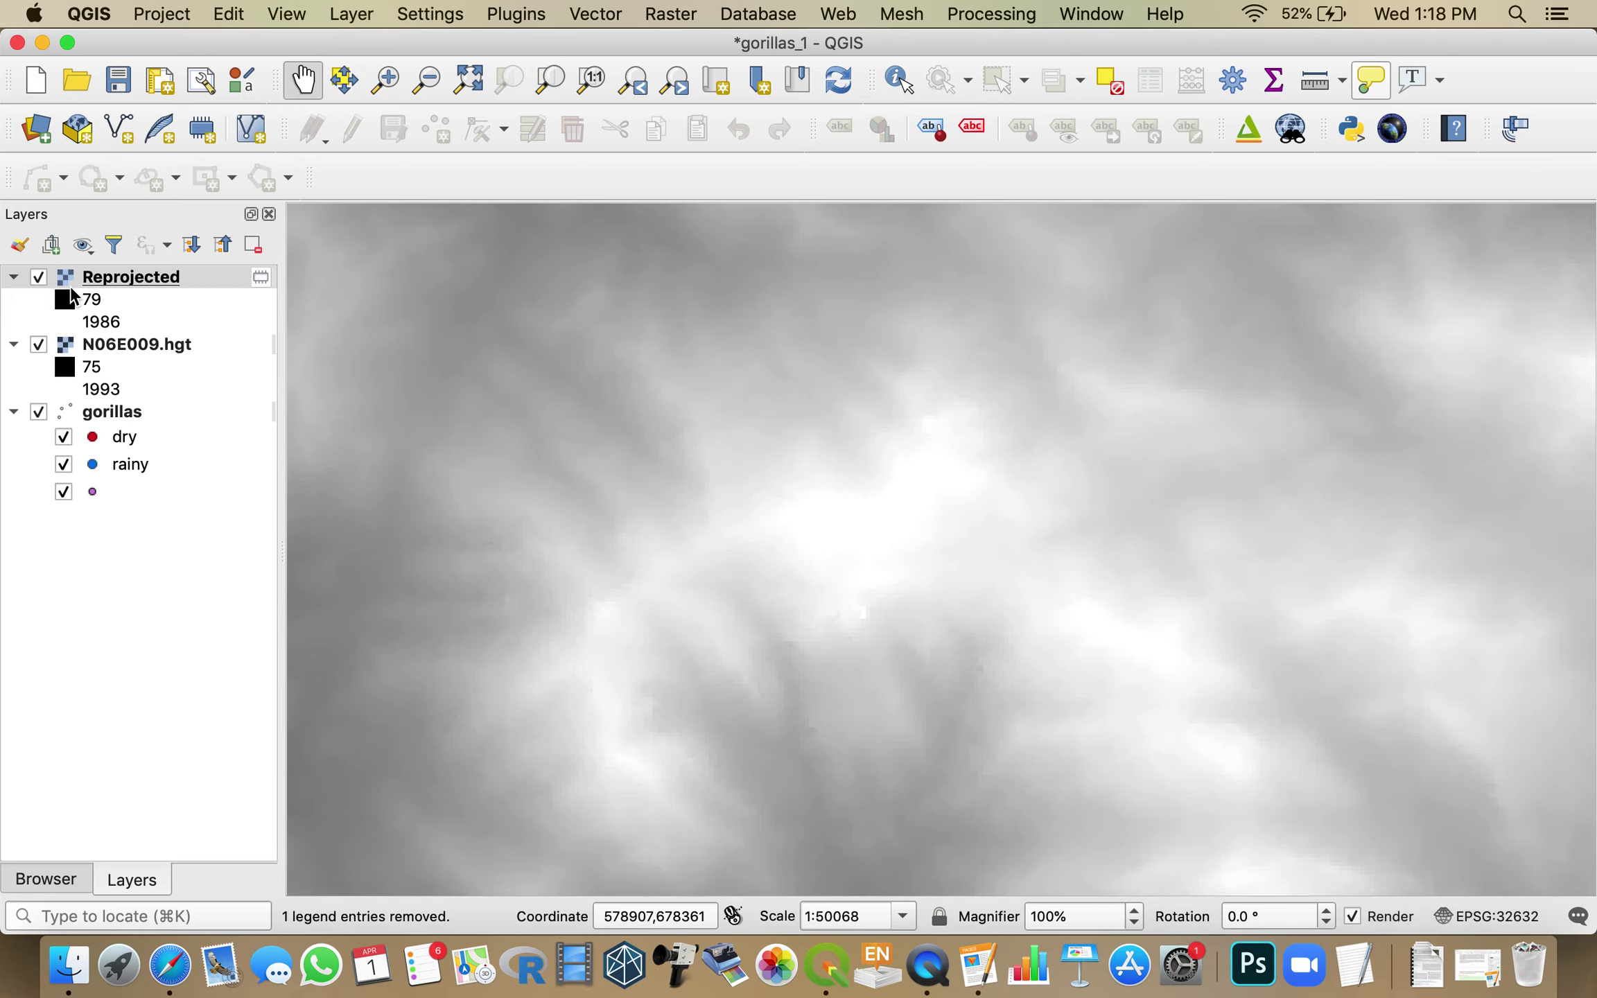
Hide the Reprojected layer by unchecking it in the Layers panel
{"action": "left_click", "coordinate": [39, 277]}
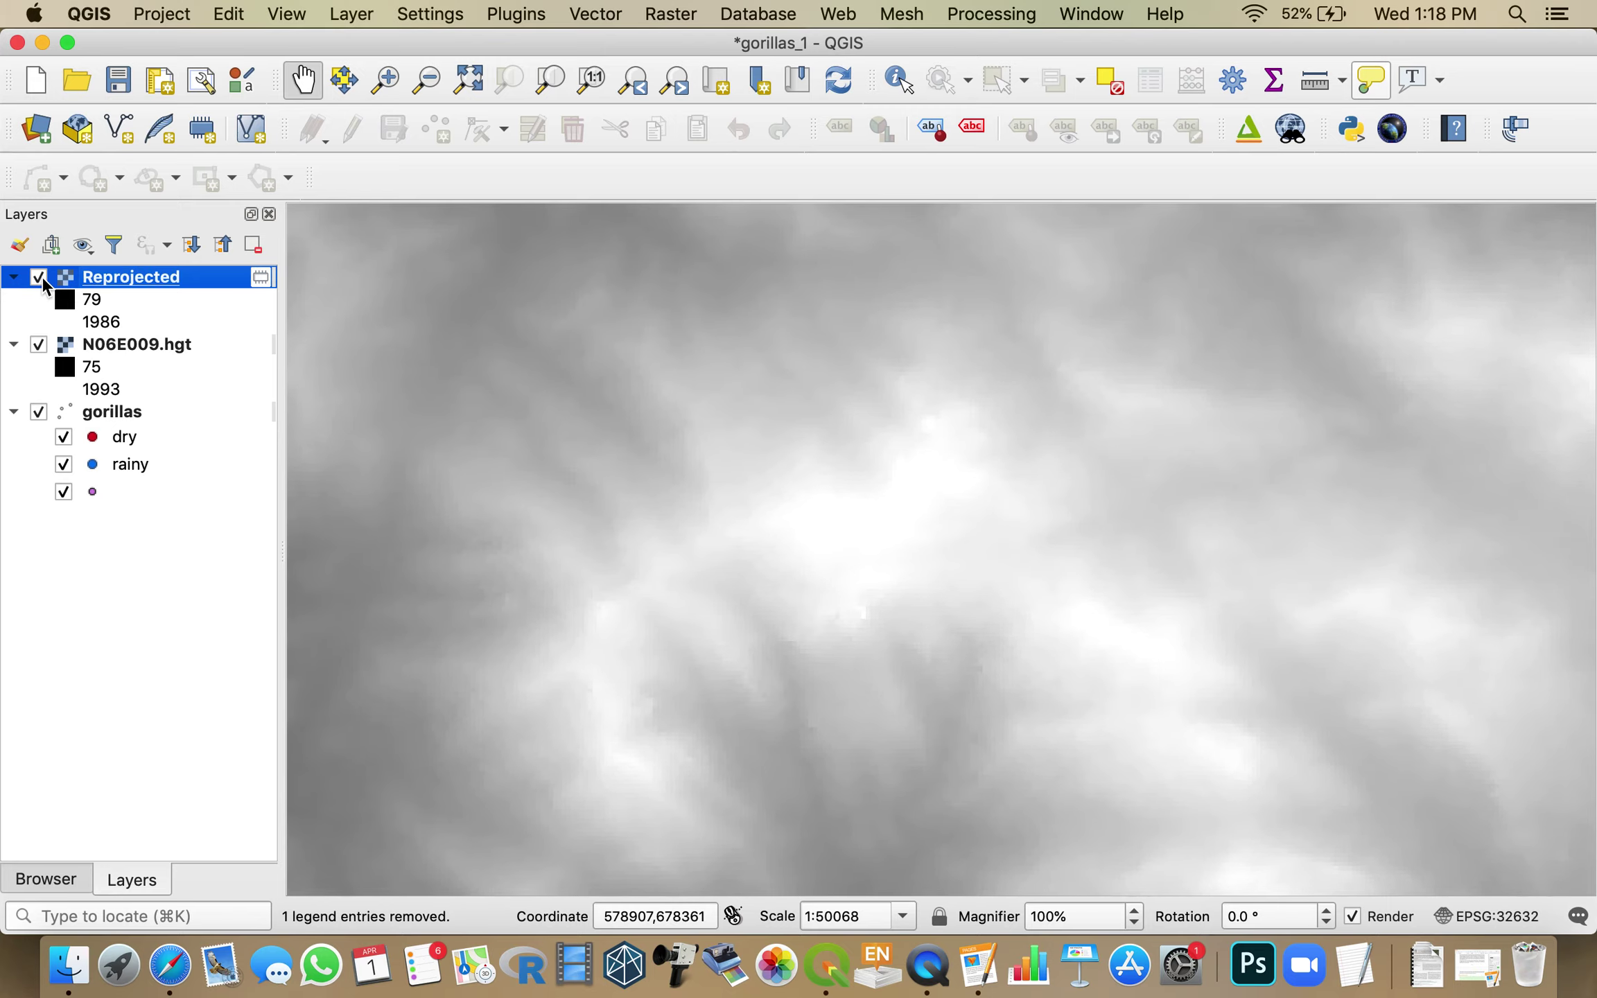
{"action": "left_click", "coordinate": [534, 353]}
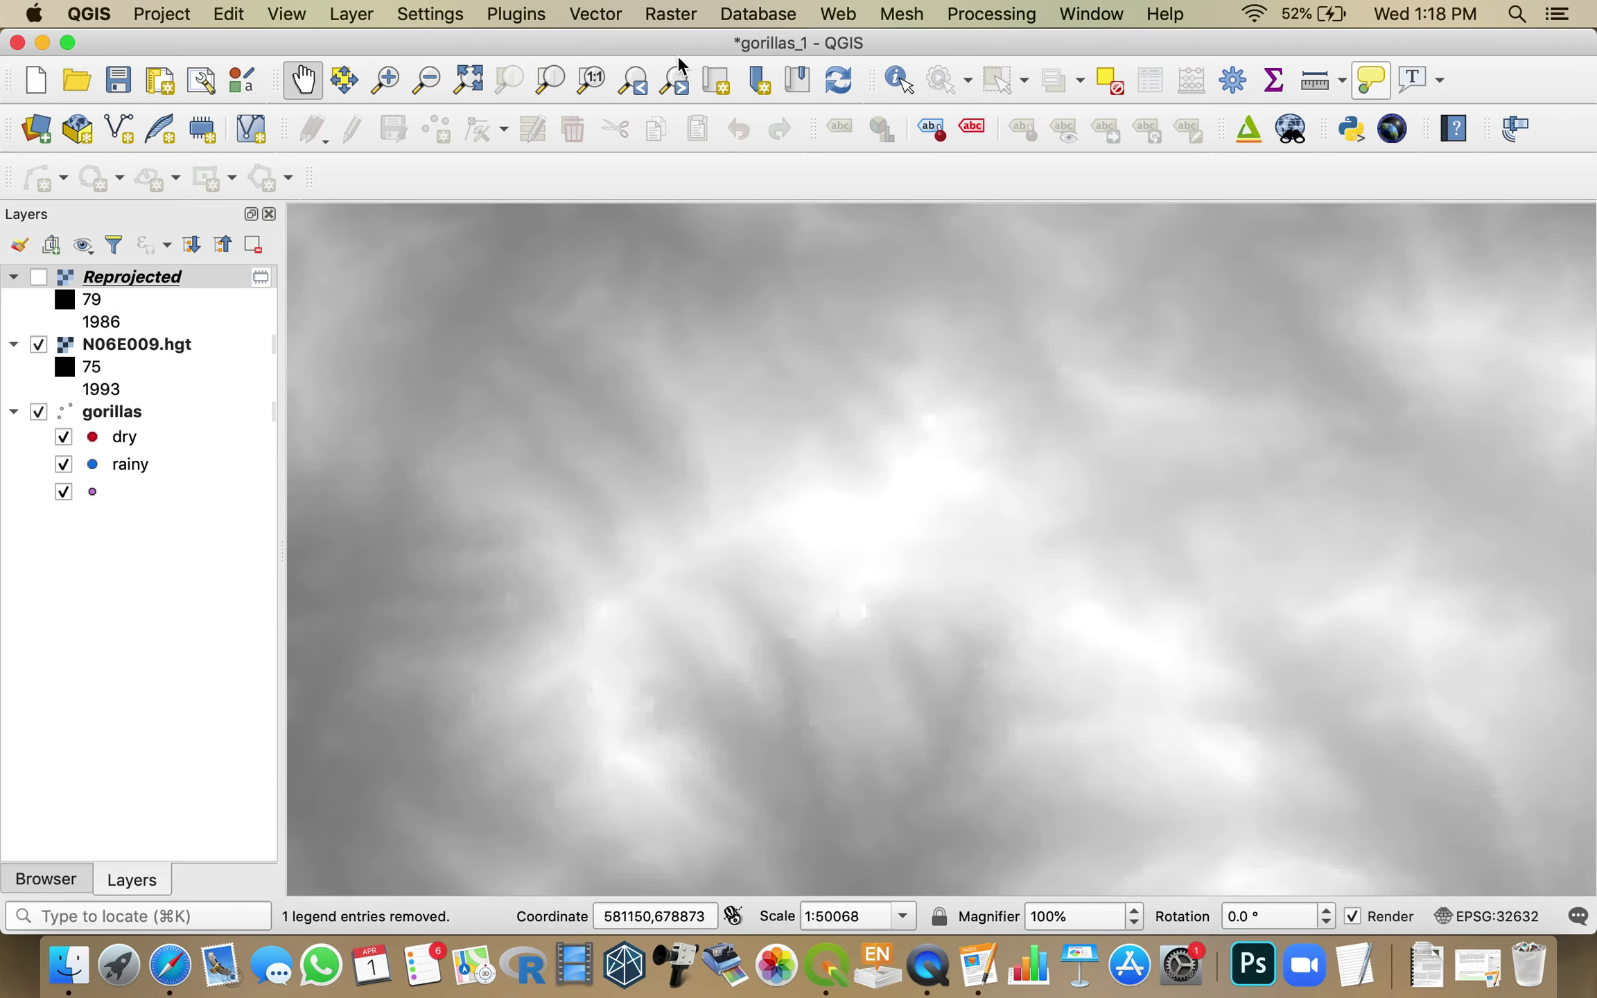
{"action": "left_click", "coordinate": [677, 17]}
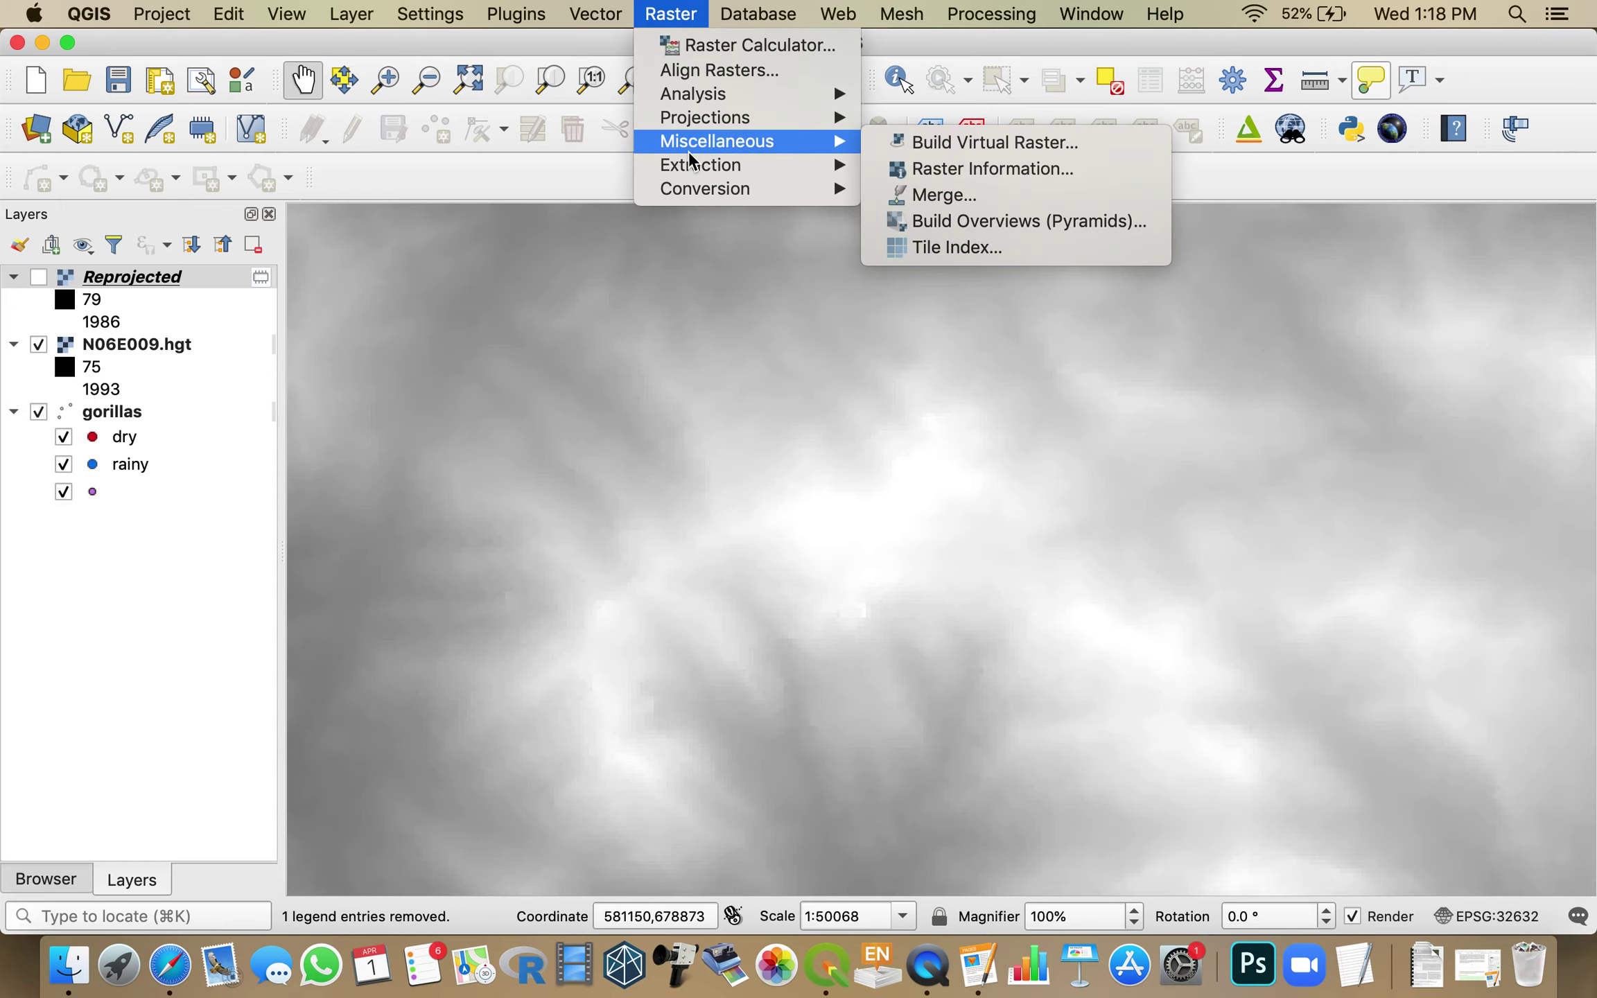
Set up Clip Raster by Extent on Reprojected using the canvas extent and nodata -9999
{"action": "mouse_move", "coordinate": [689, 161]}
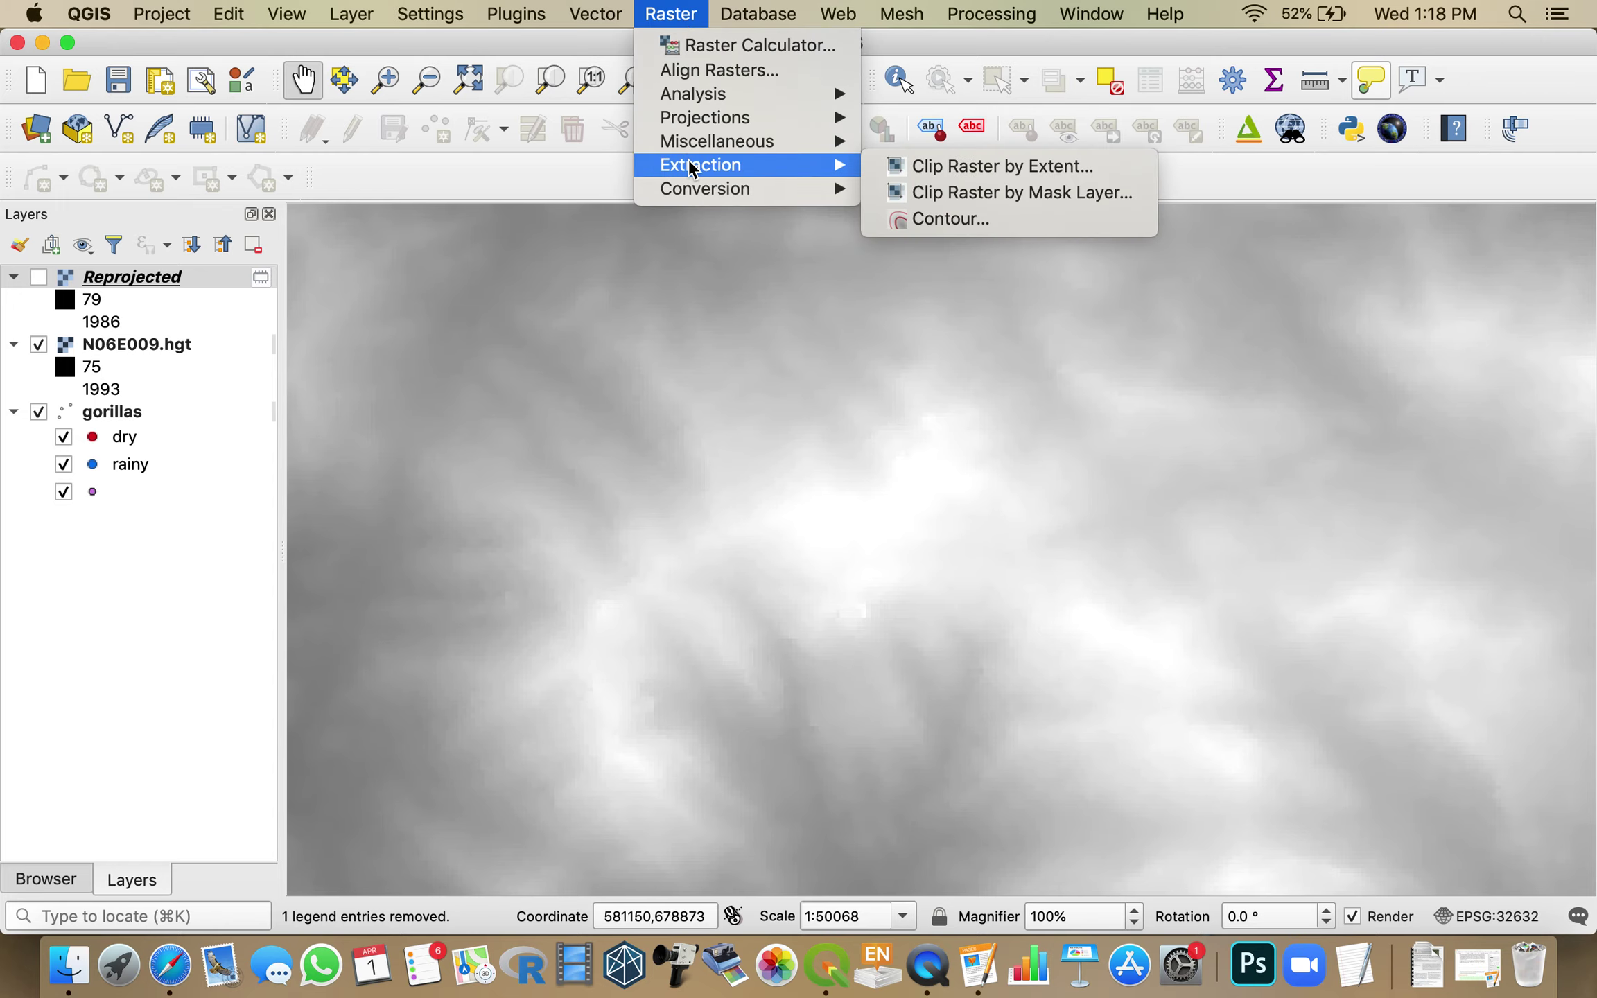
{"action": "left_click", "coordinate": [939, 168]}
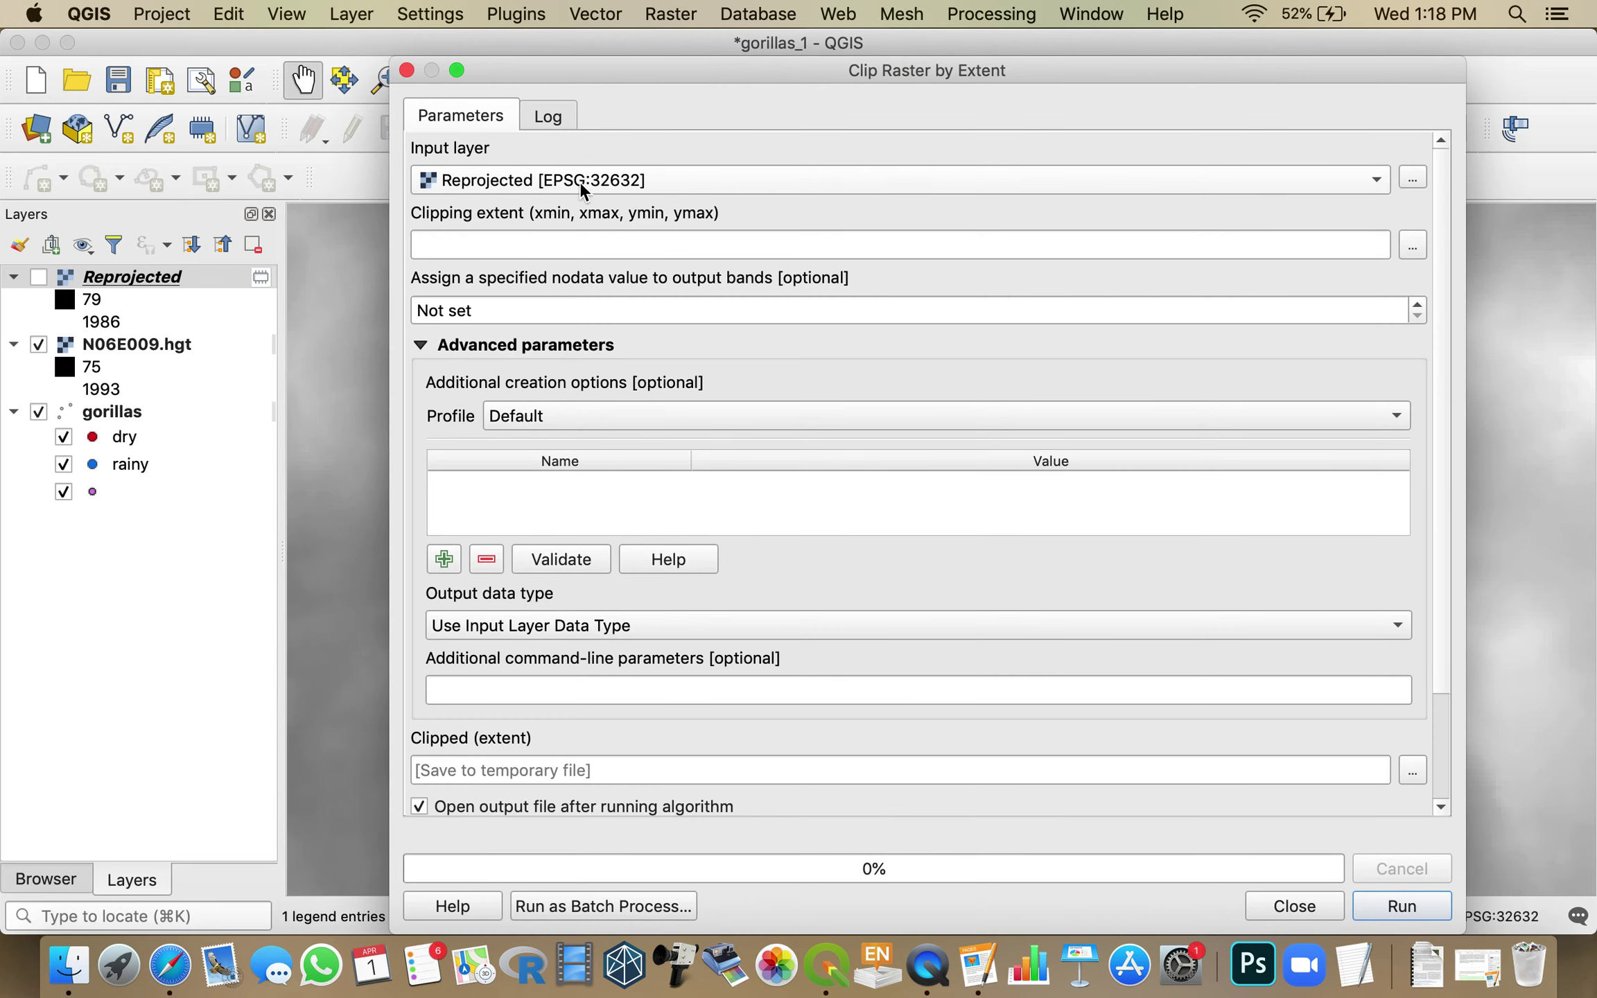
{"action": "left_click", "coordinate": [1409, 246]}
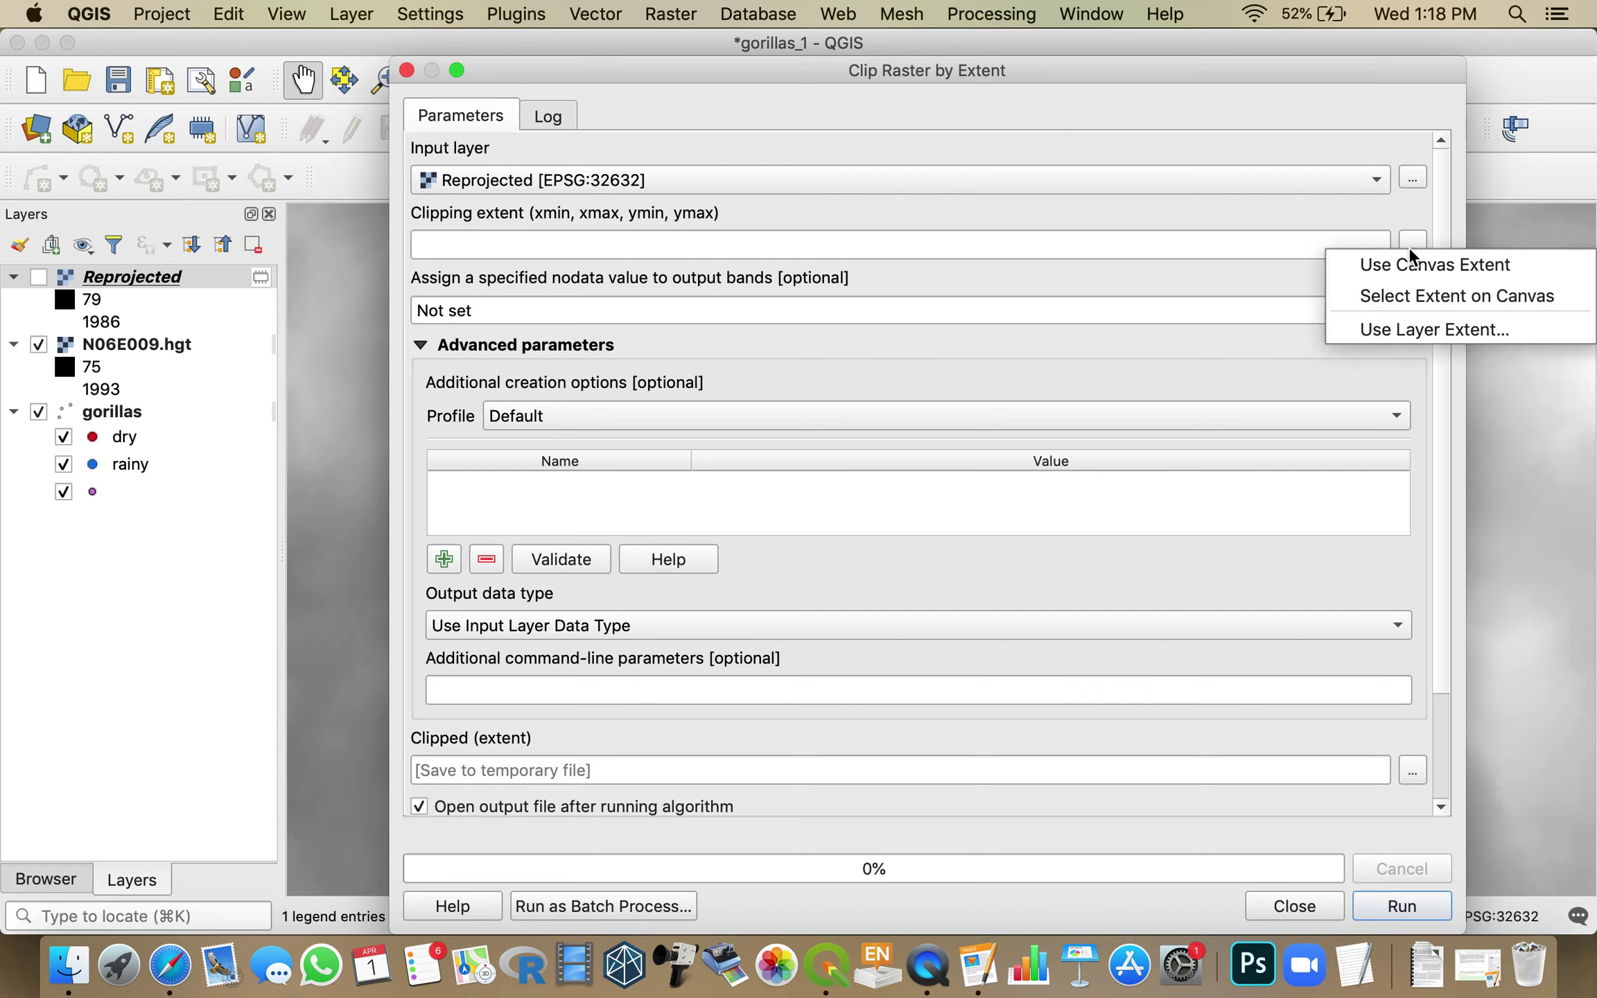
{"action": "left_click", "coordinate": [1405, 262]}
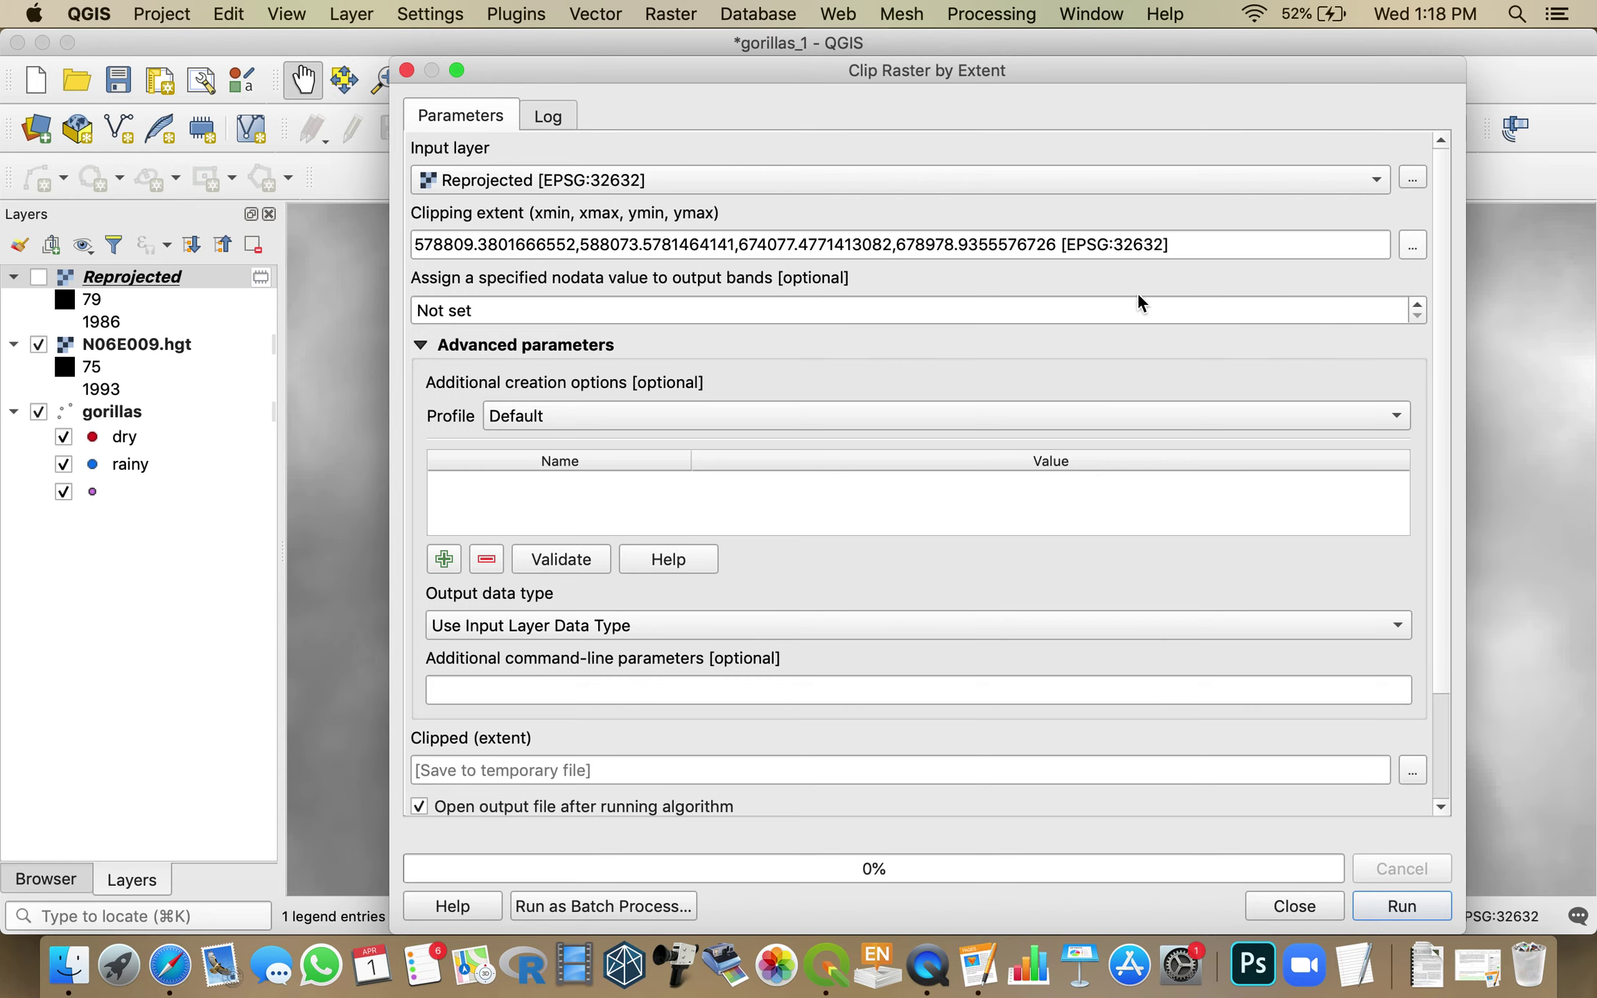
{"action": "left_click", "coordinate": [1114, 306]}
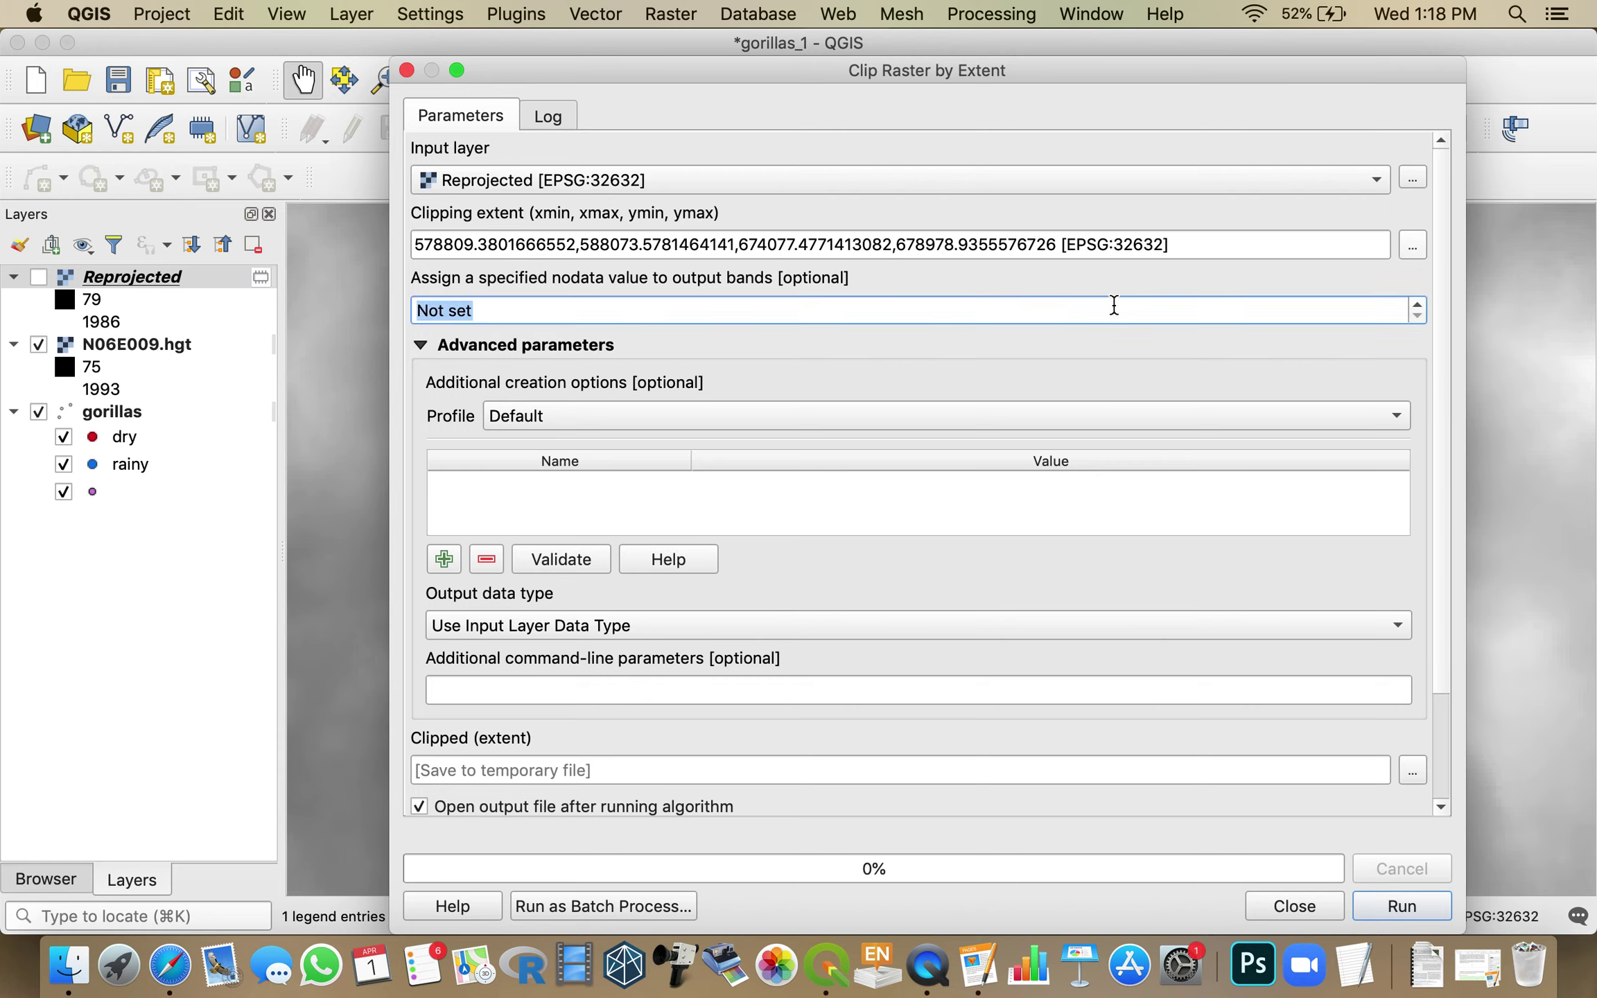
{"action": "type", "text": "-9999"}
{"action": "left_click_drag", "start_coordinate": [1445, 577], "coordinate": [1444, 708]}
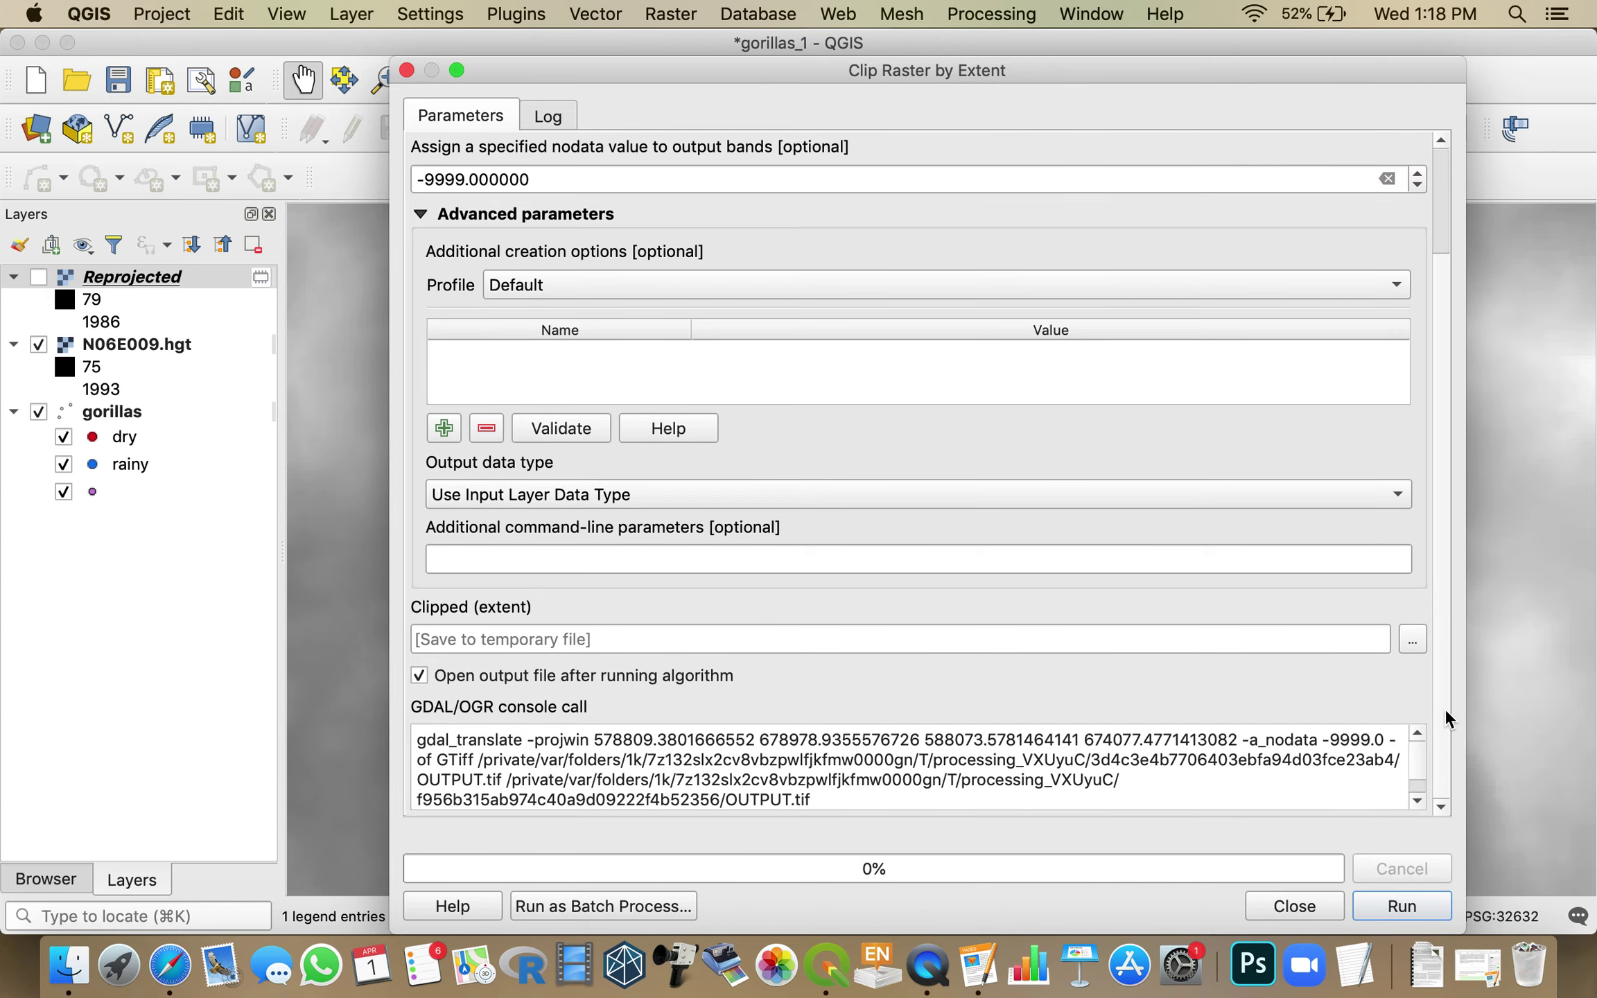
{"action": "left_click", "coordinate": [1414, 640]}
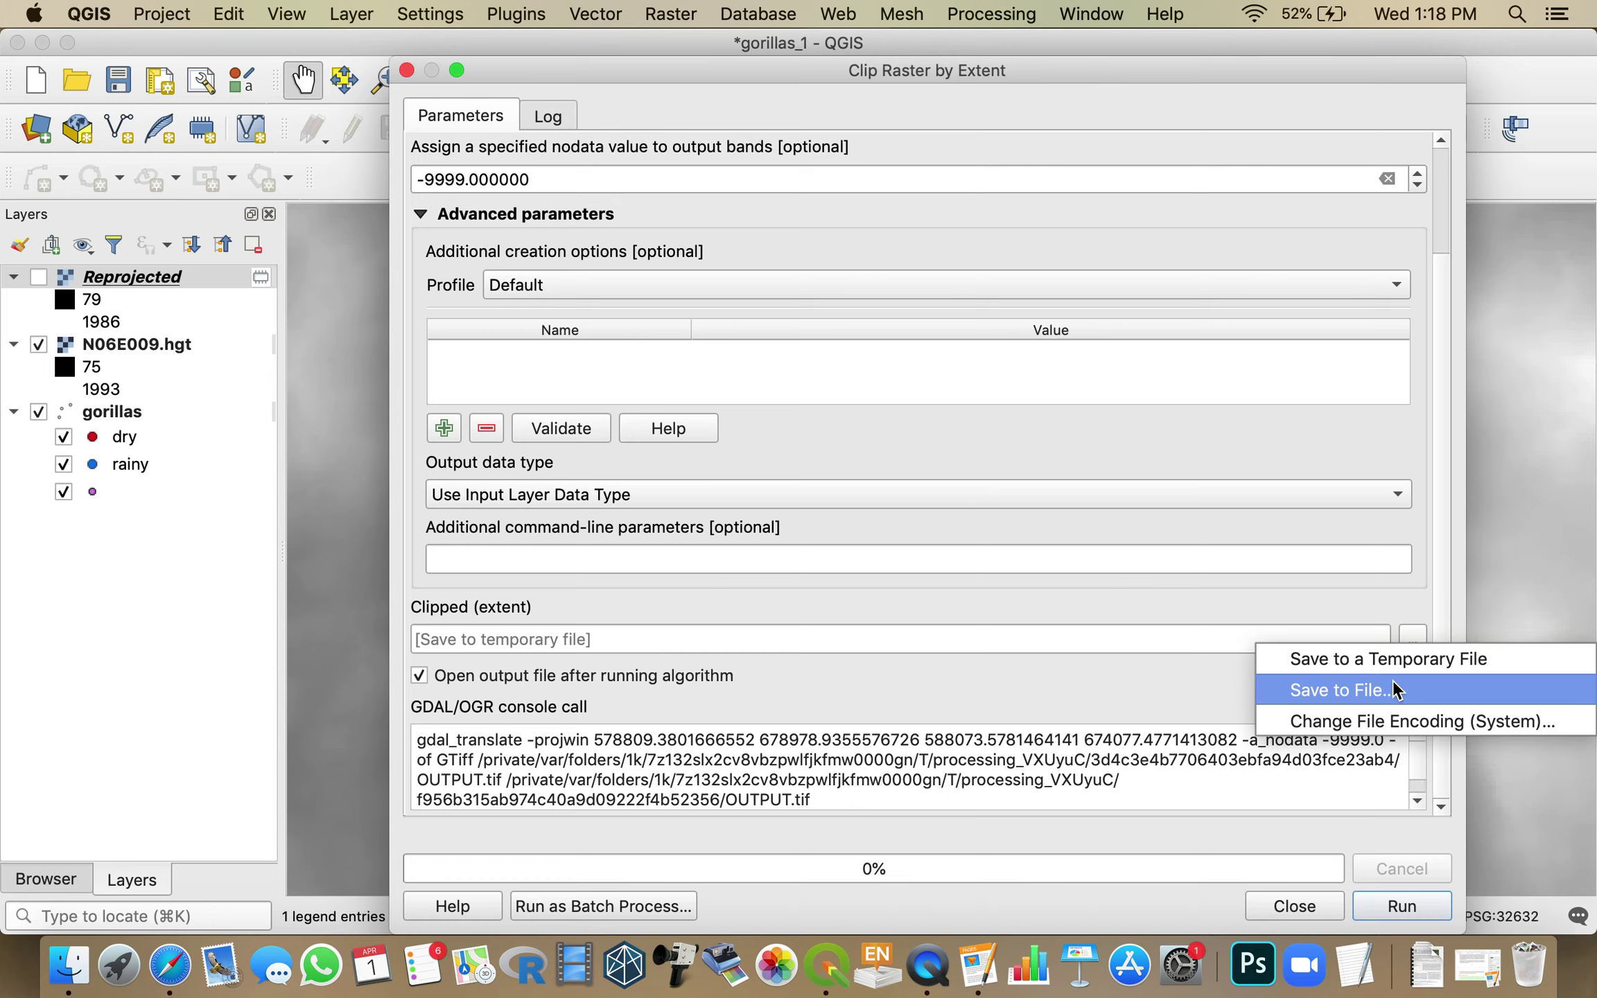
Save the clipped output as SRTM_WGS84_UTM32N.tif in Temp and run the clip
{"action": "left_click", "coordinate": [1338, 691]}
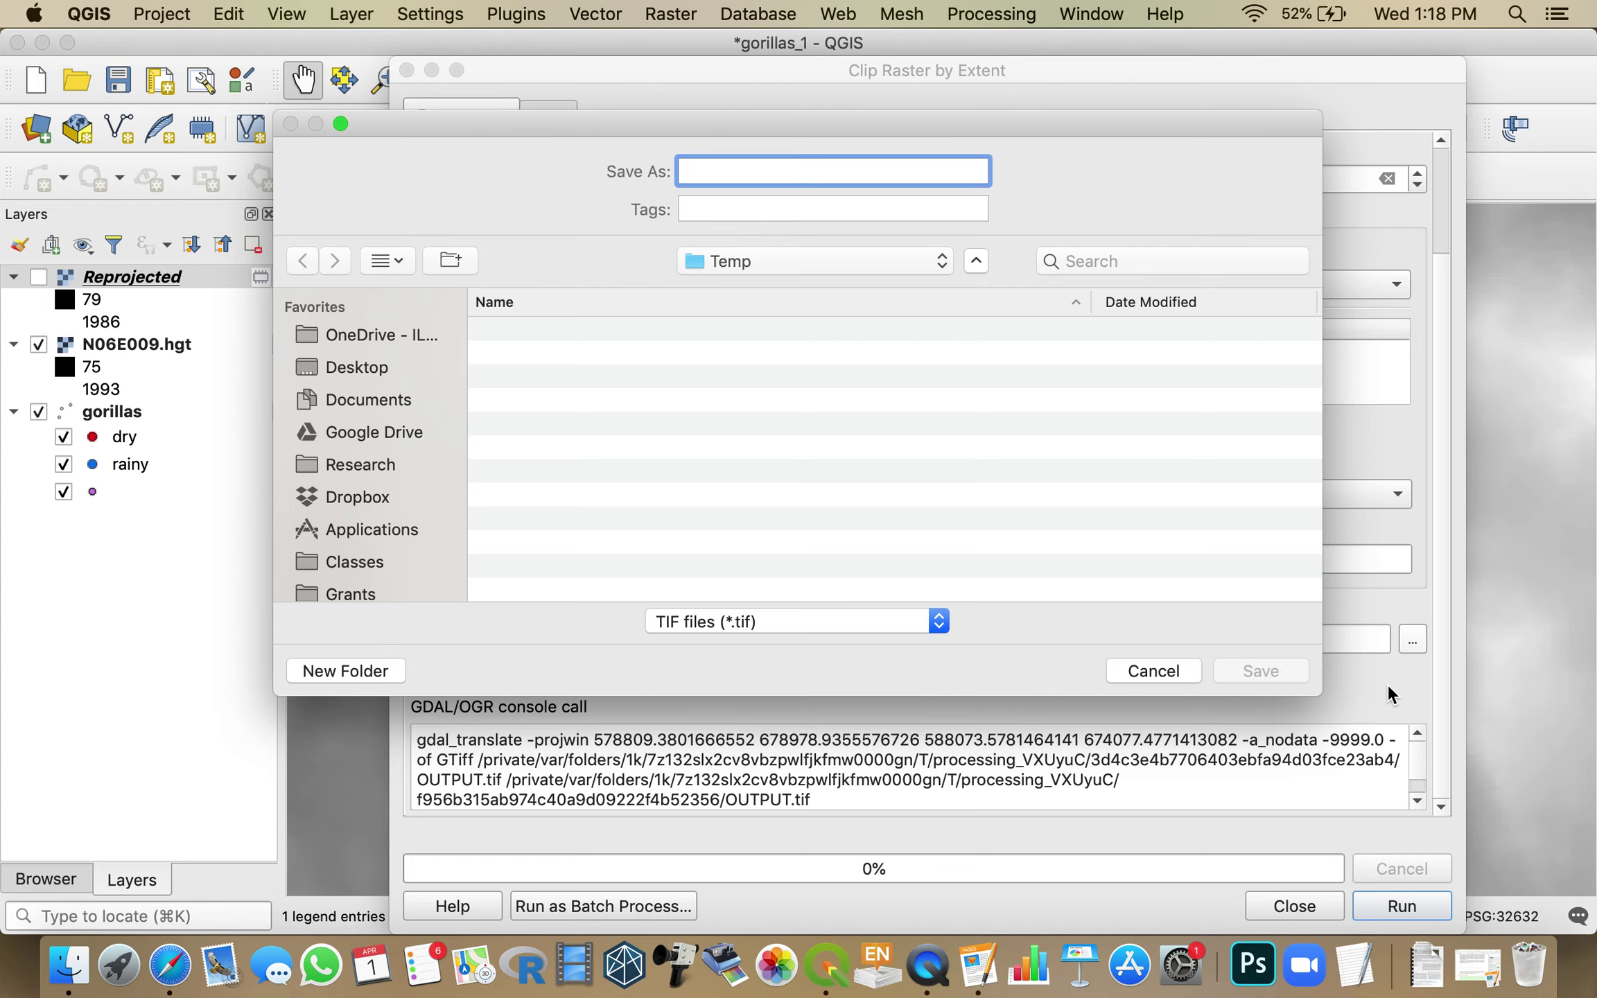
{"action": "type", "text": "S"}
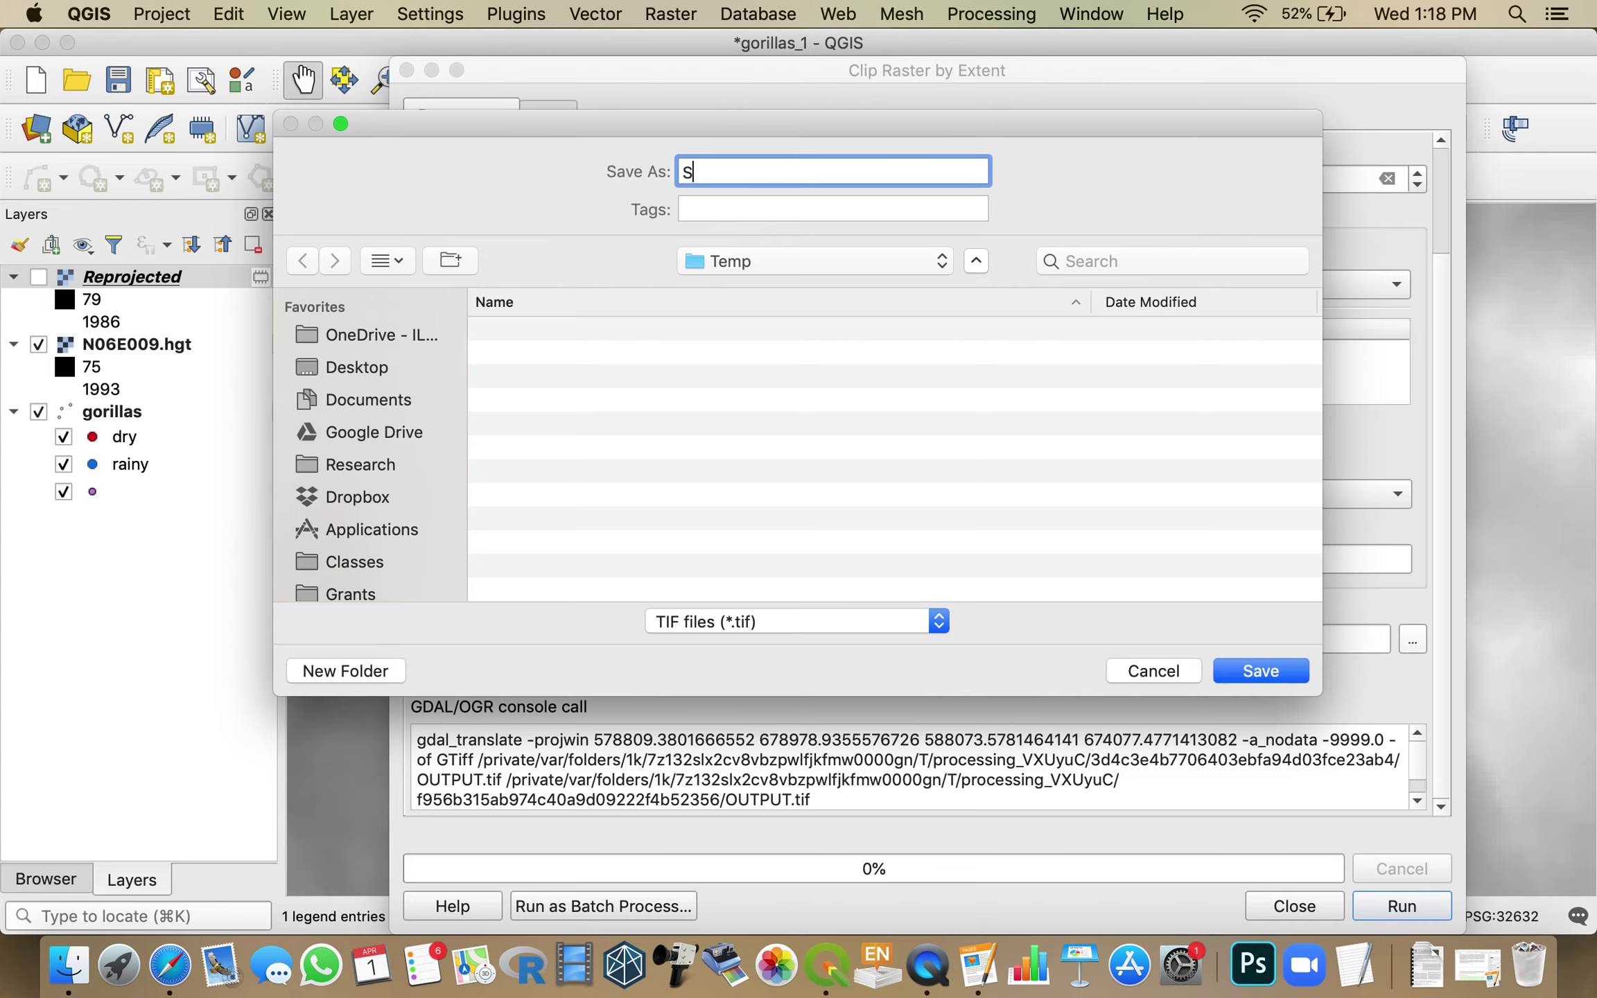
{"action": "type", "text": "RTM_WGS84_UTM32N"}
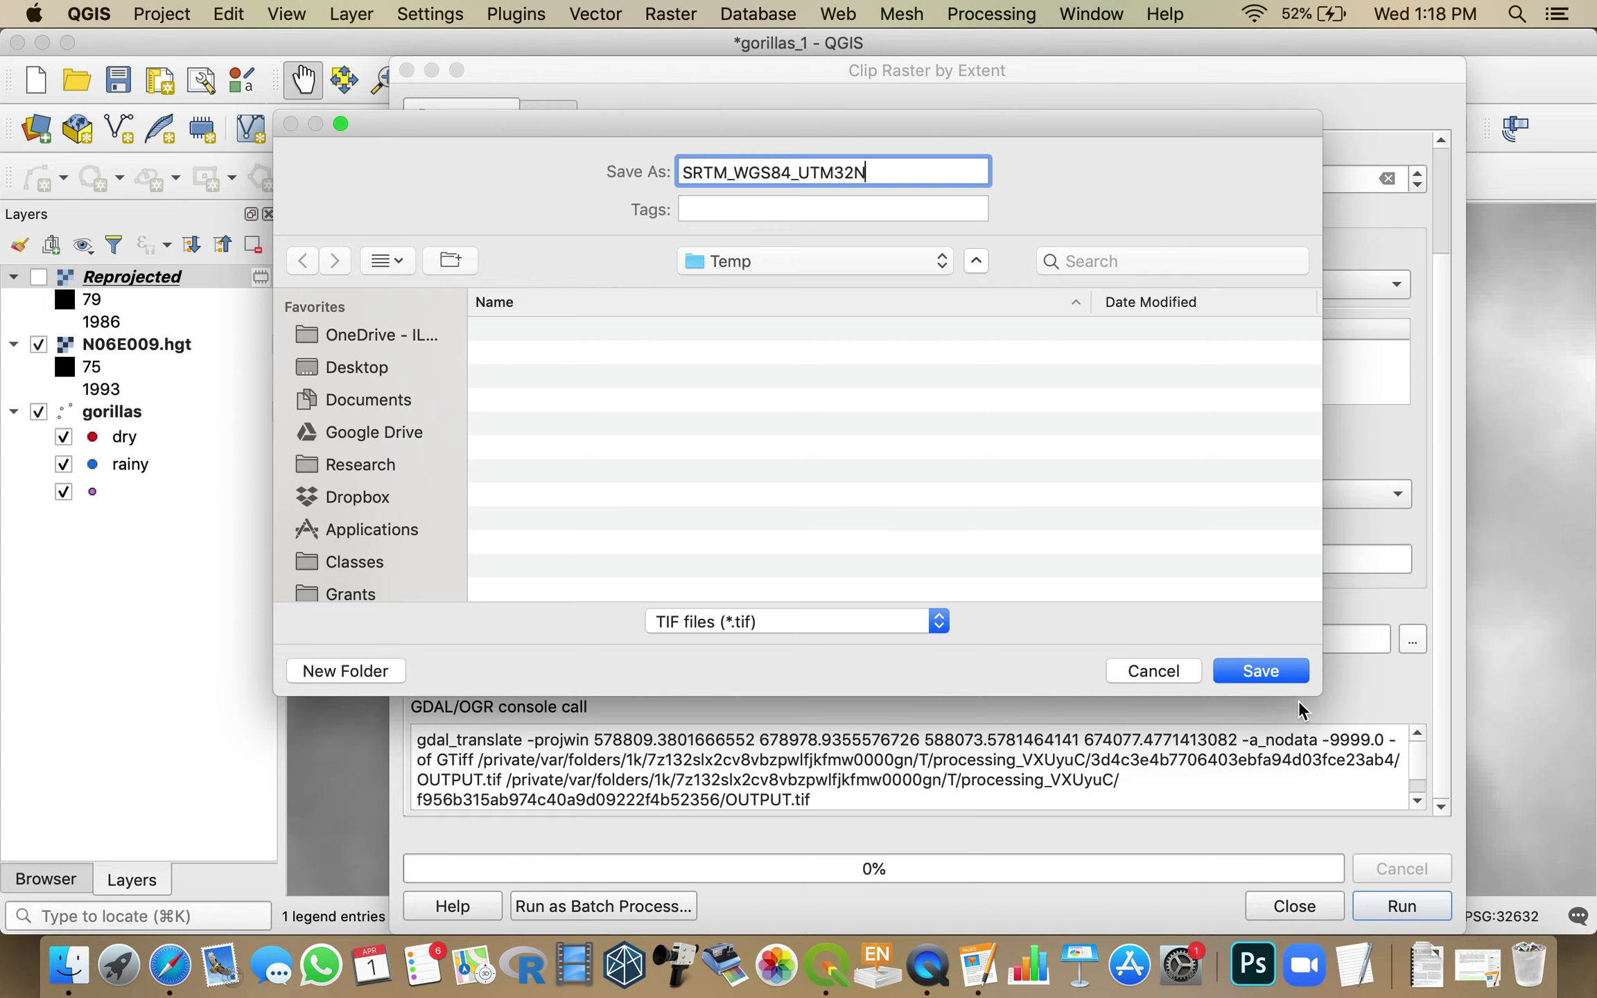
{"action": "left_click", "coordinate": [1263, 677]}
{"action": "left_click", "coordinate": [1382, 902]}
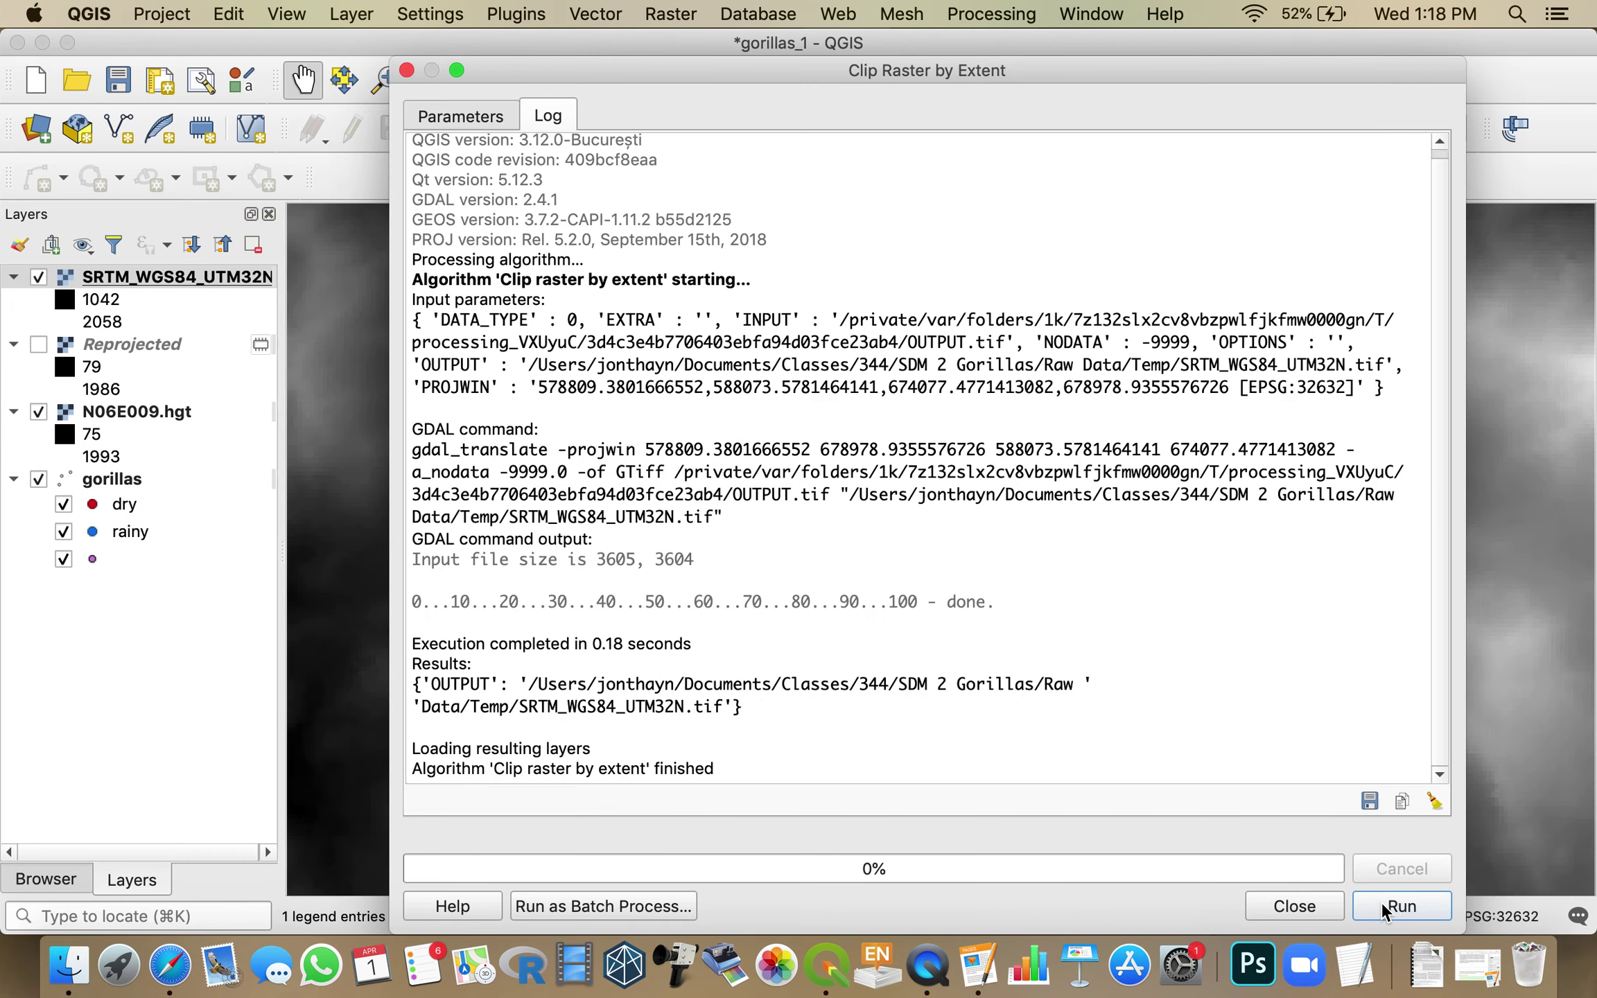
{"action": "left_click", "coordinate": [1305, 893]}
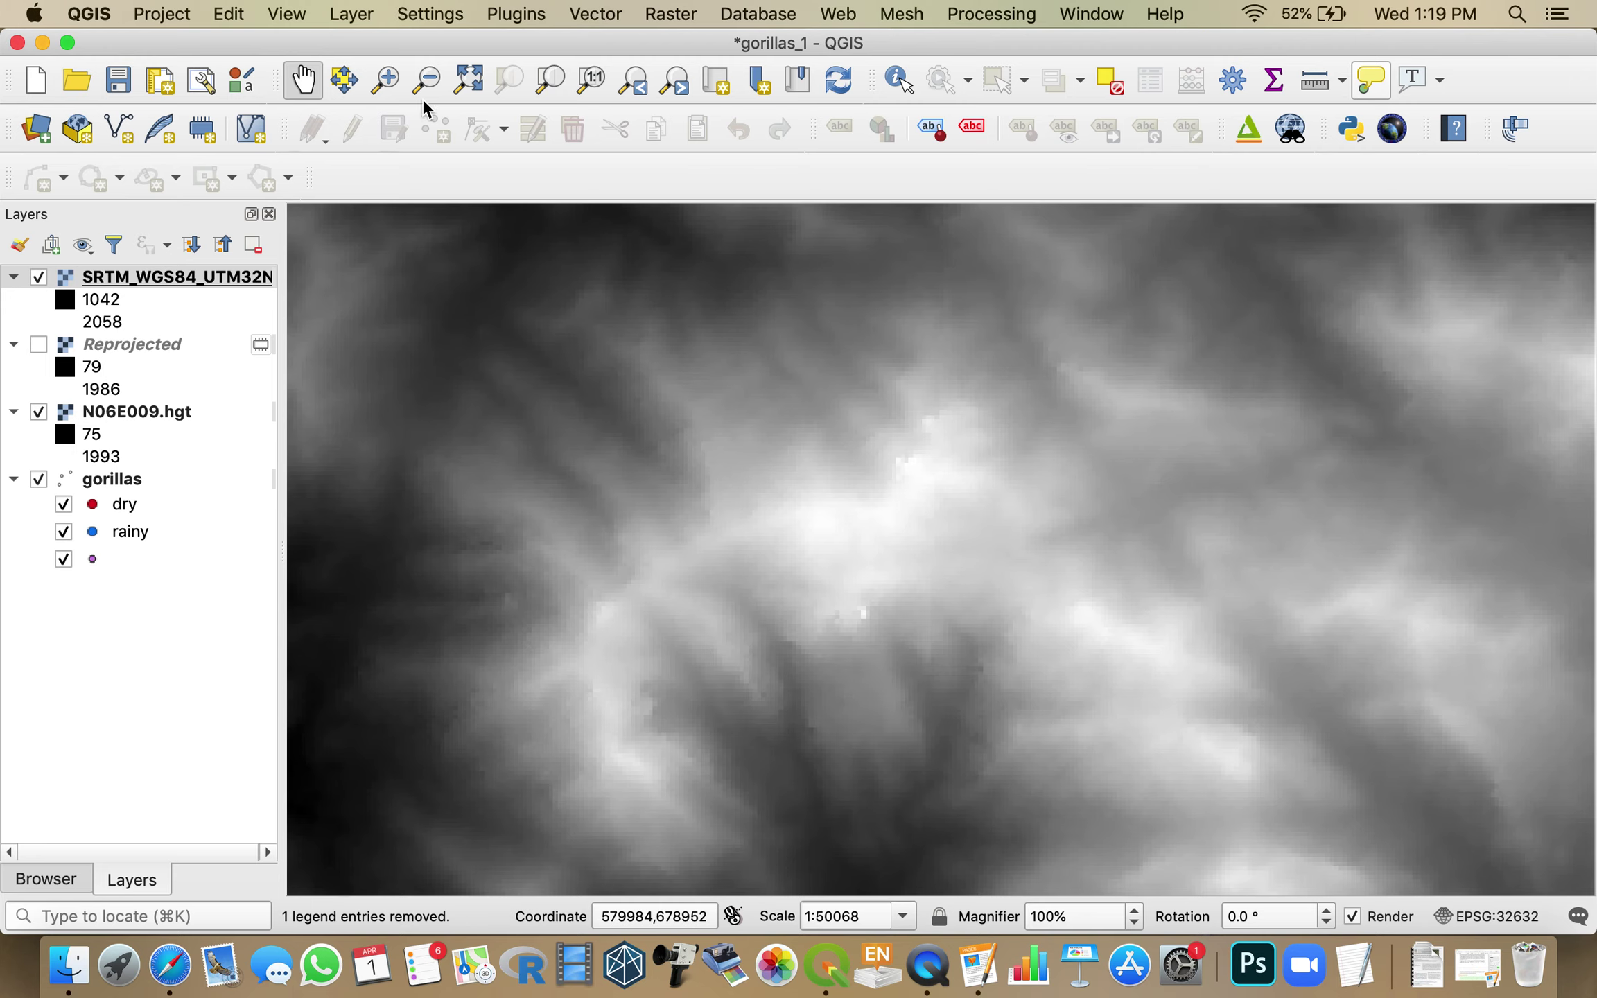
Remove the Reprojected and N06E009.hgt layers, then zoom to the full extent
{"action": "left_click", "coordinate": [468, 82]}
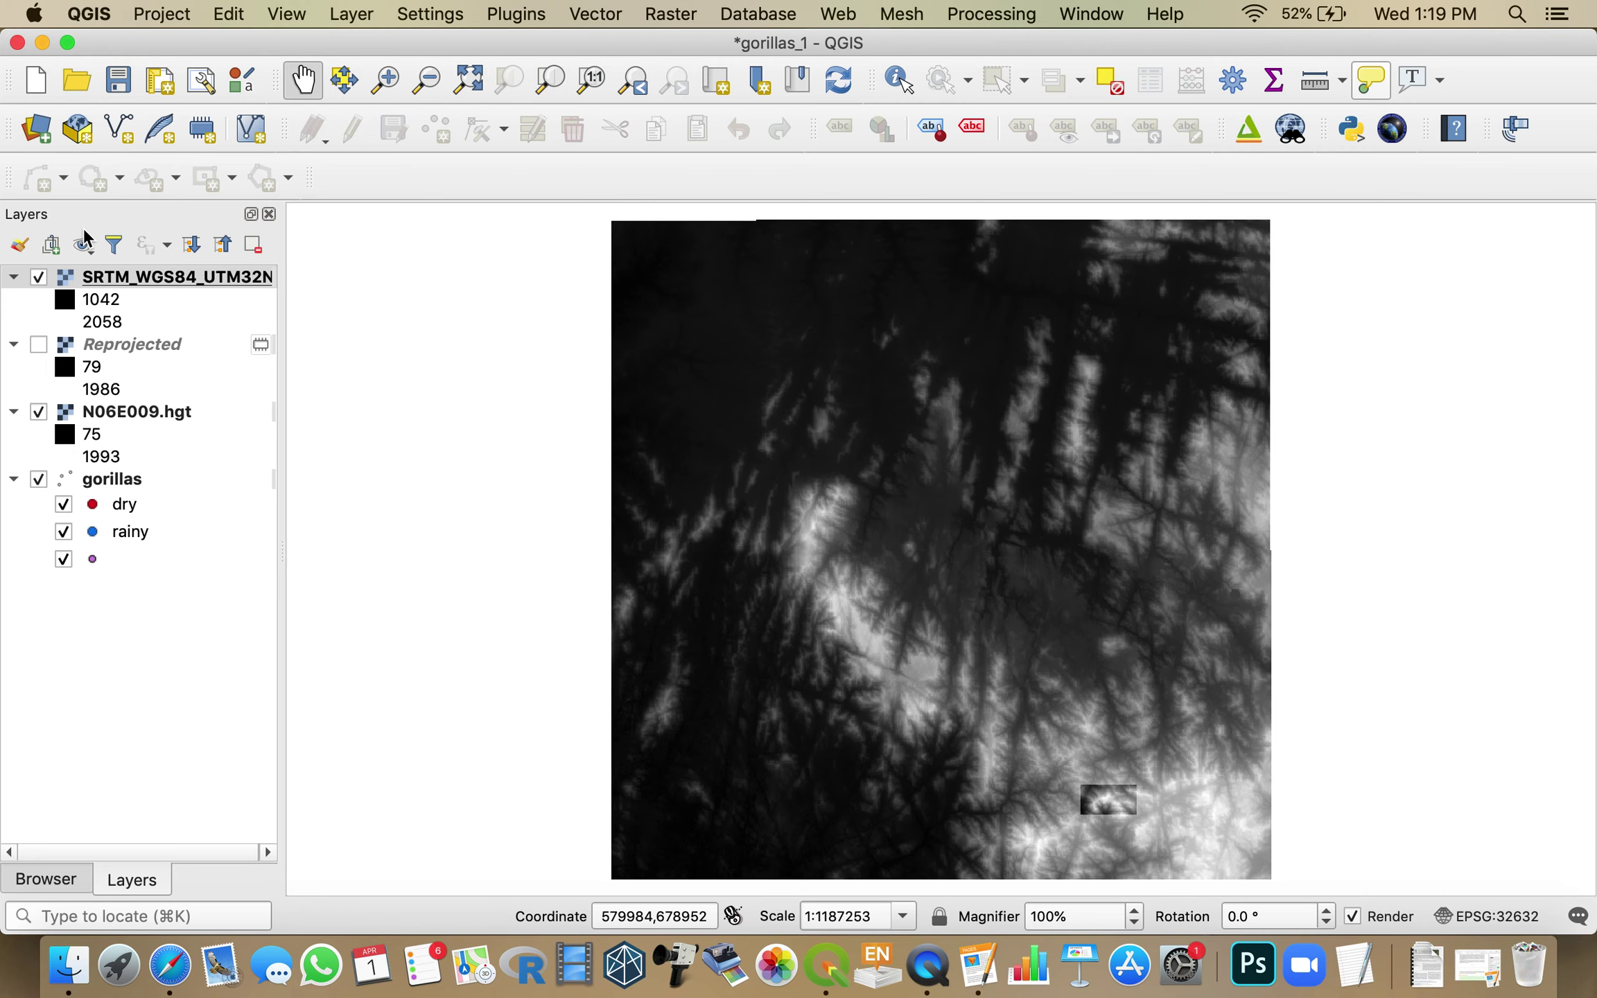
{"action": "left_click", "coordinate": [118, 347]}
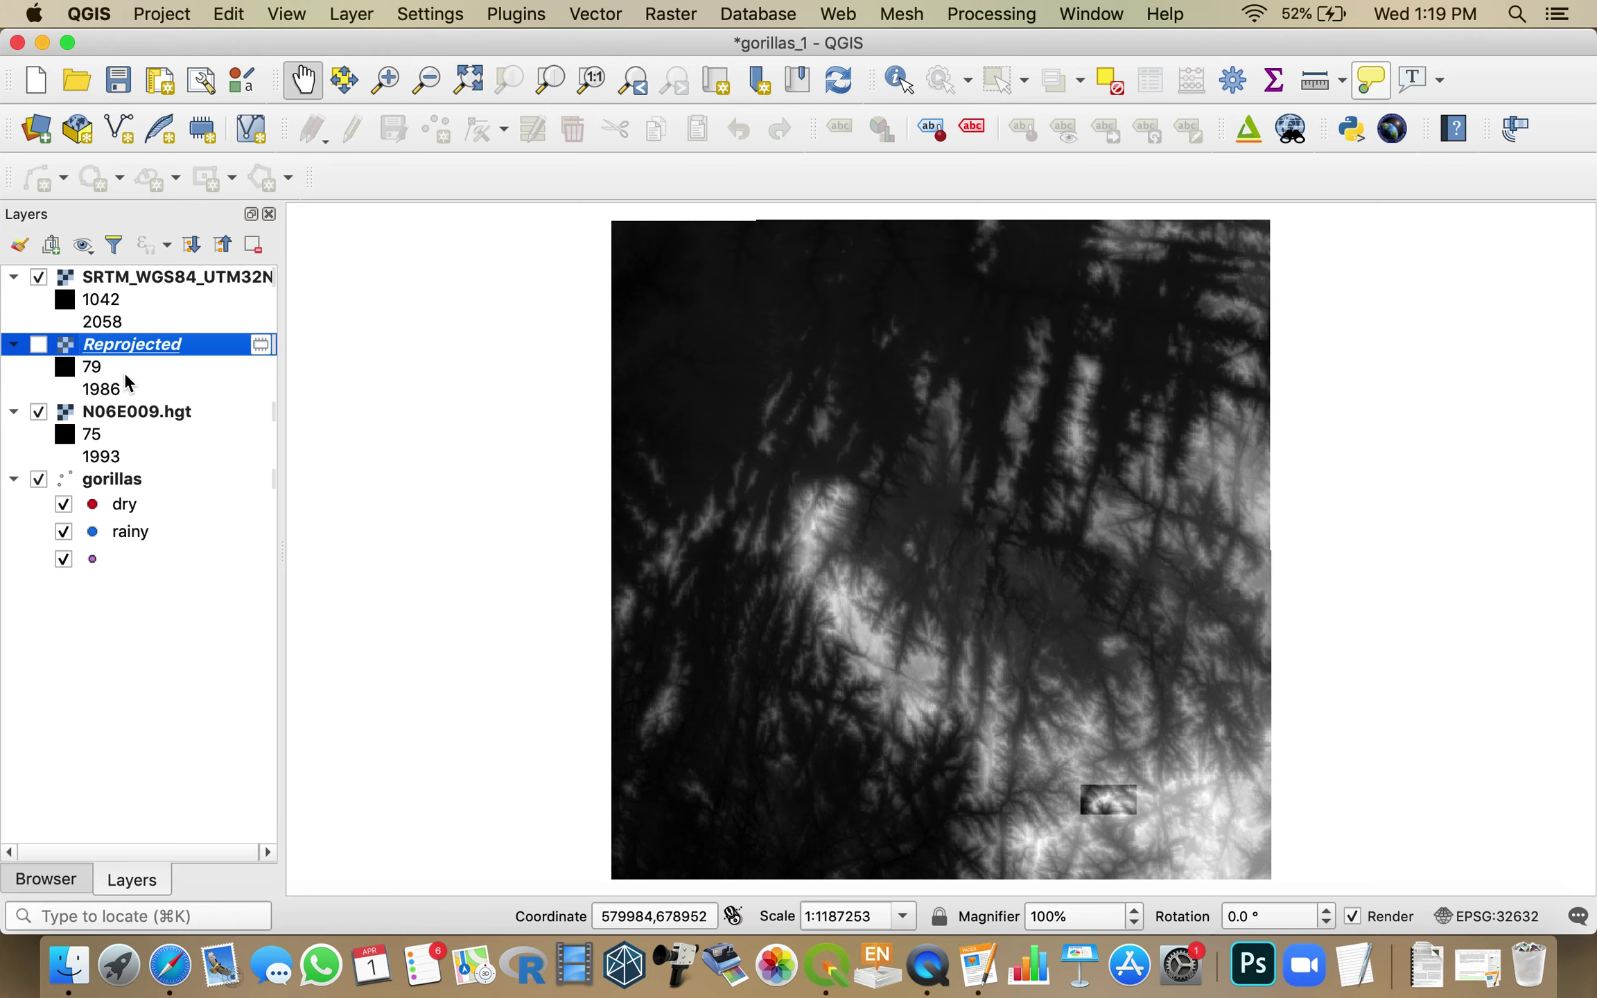
{"action": "left_click", "coordinate": [120, 411], "text": "super"}
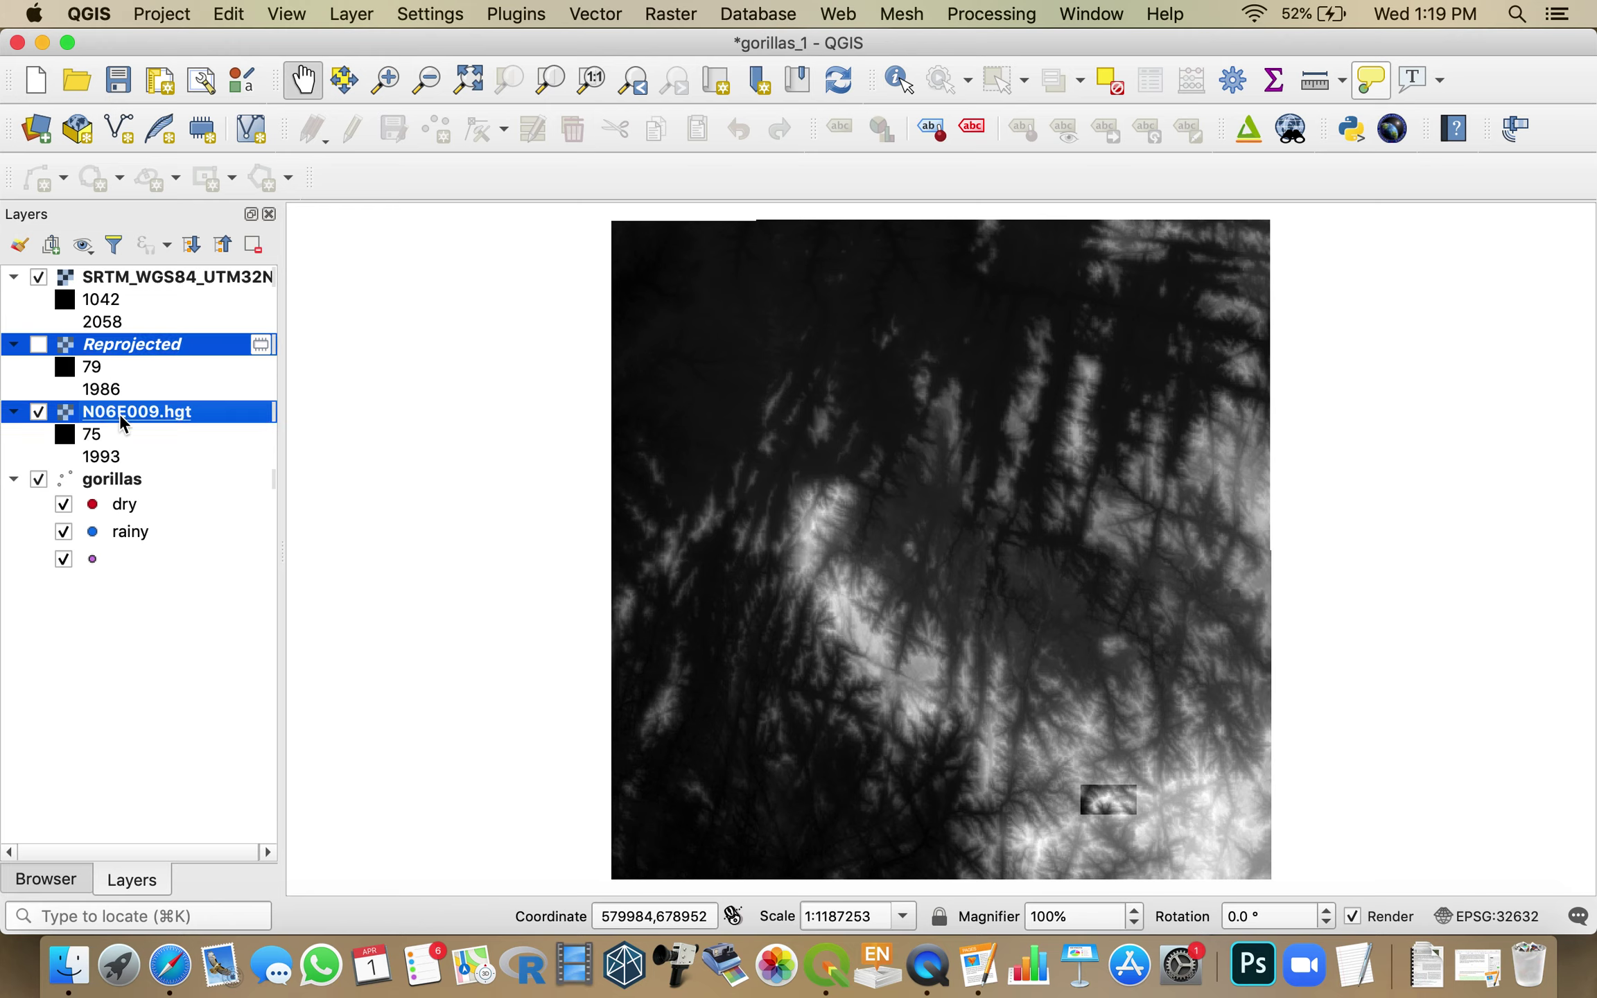
{"action": "right_click", "coordinate": [120, 413]}
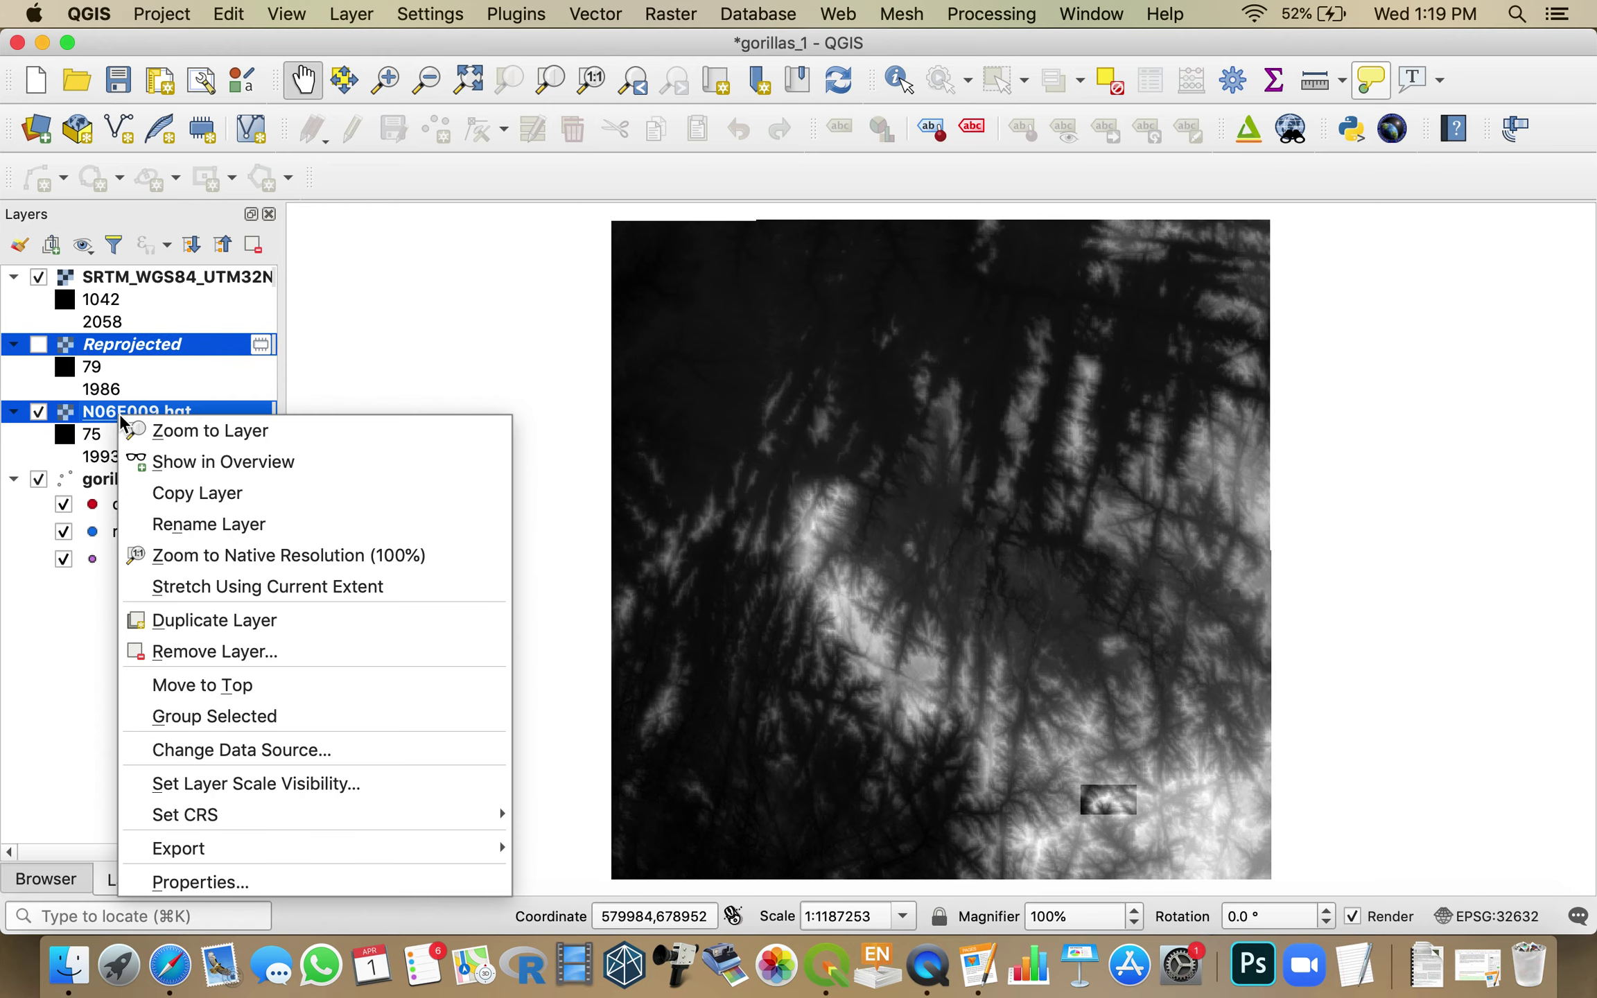
{"action": "left_click", "coordinate": [236, 651]}
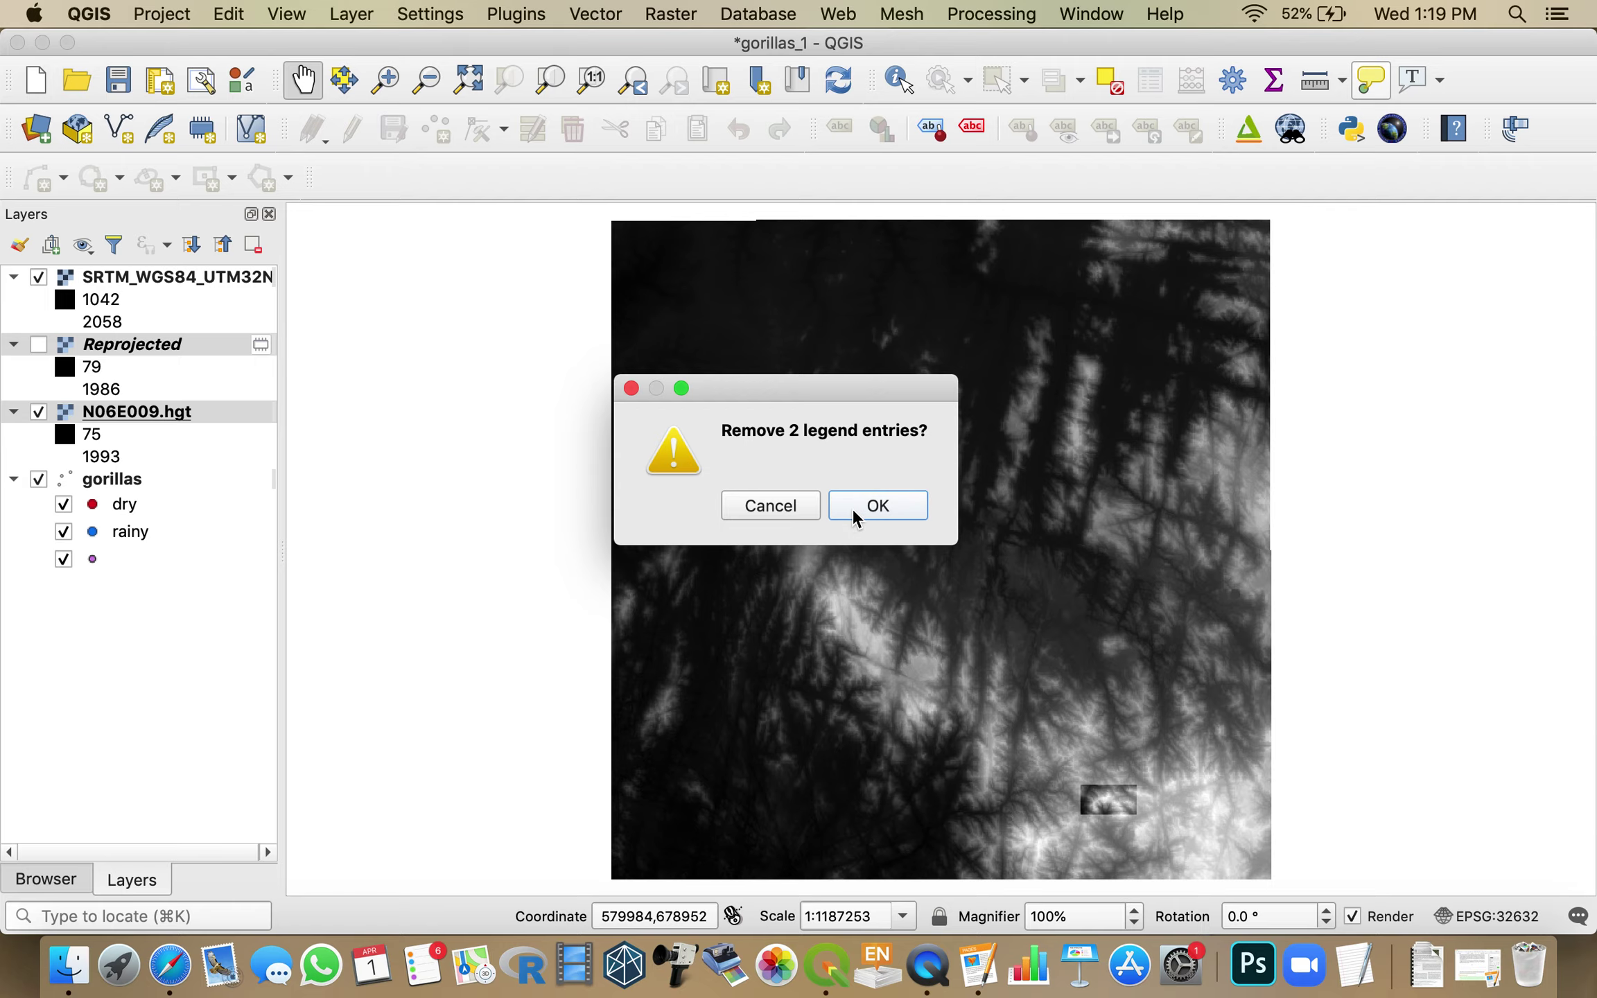
{"action": "left_click", "coordinate": [853, 508]}
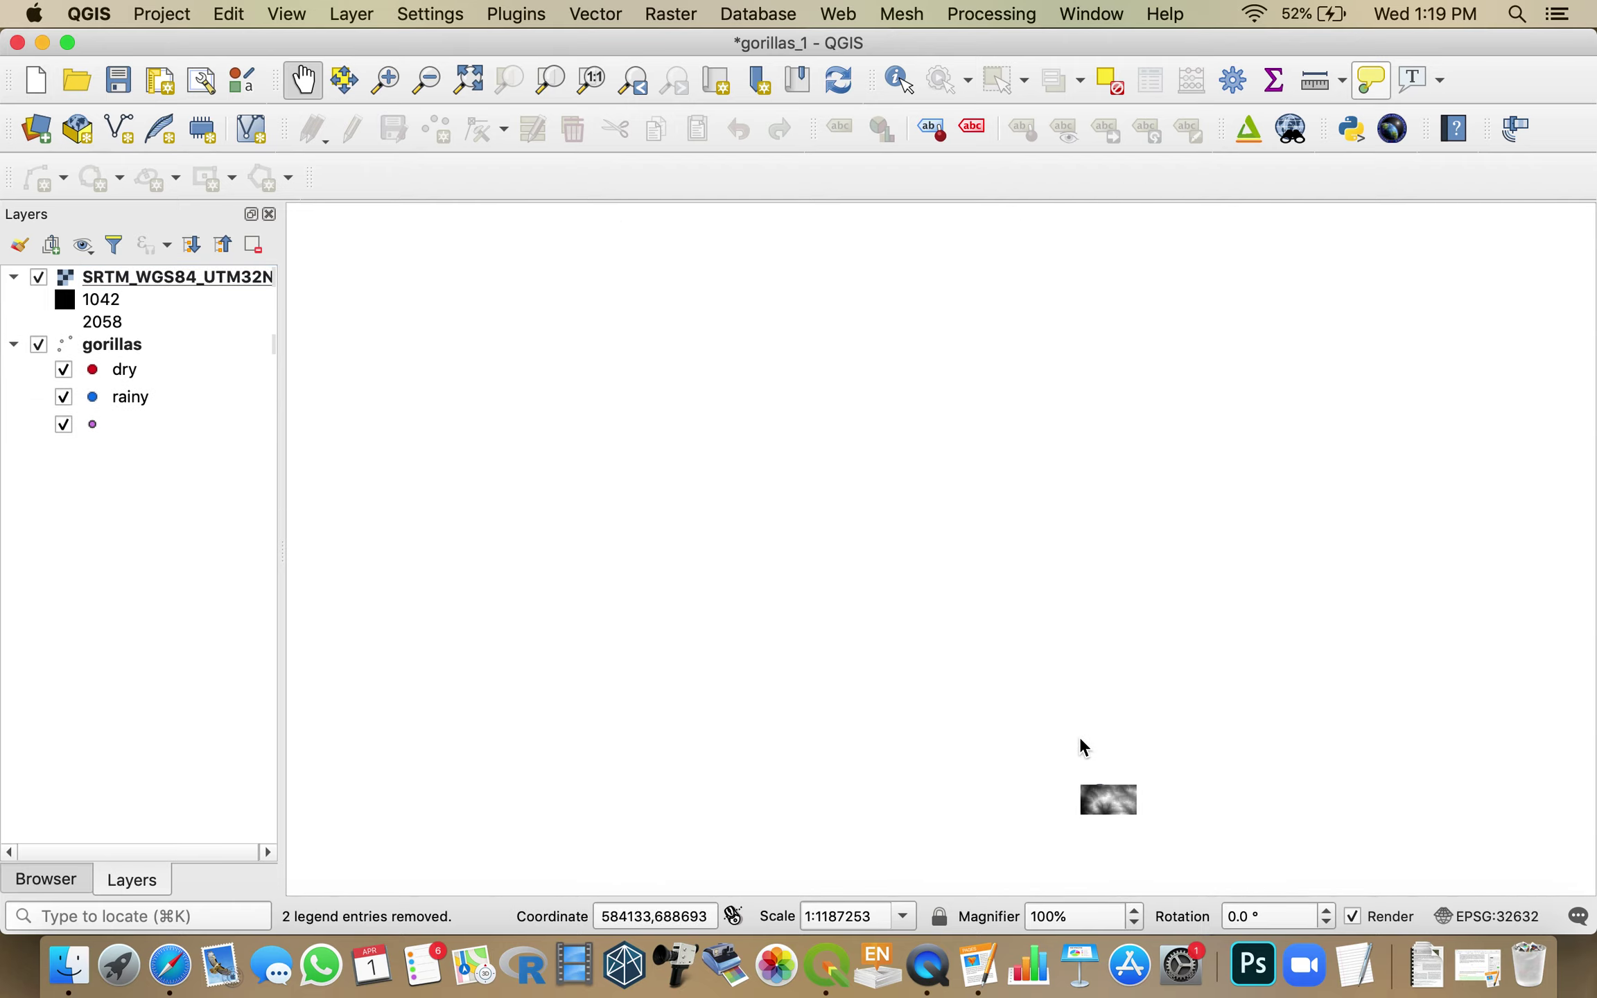
{"action": "left_click", "coordinate": [478, 81]}
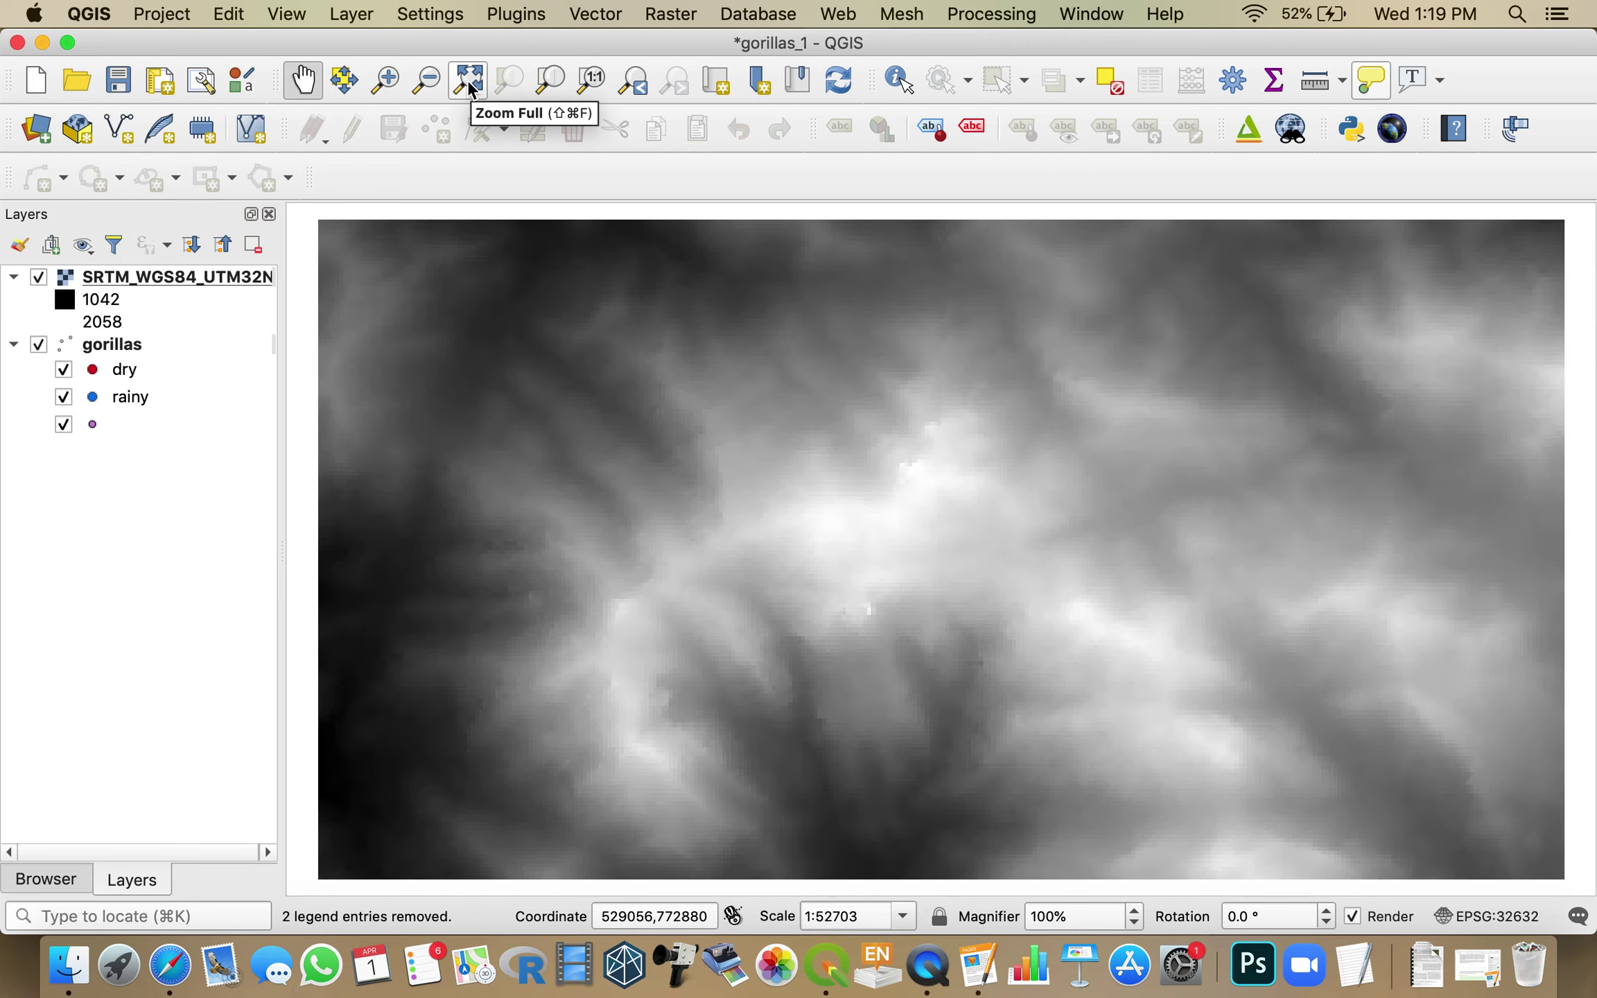
Move SRTM_WGS84_UTM32N below the gorillas points in the Layers panel
{"action": "mouse_move", "coordinate": [152, 276]}
{"action": "left_mouse_down"}
{"action": "mouse_move", "coordinate": [141, 454]}
{"action": "mouse_move", "coordinate": [132, 444]}
{"action": "left_mouse_up"}
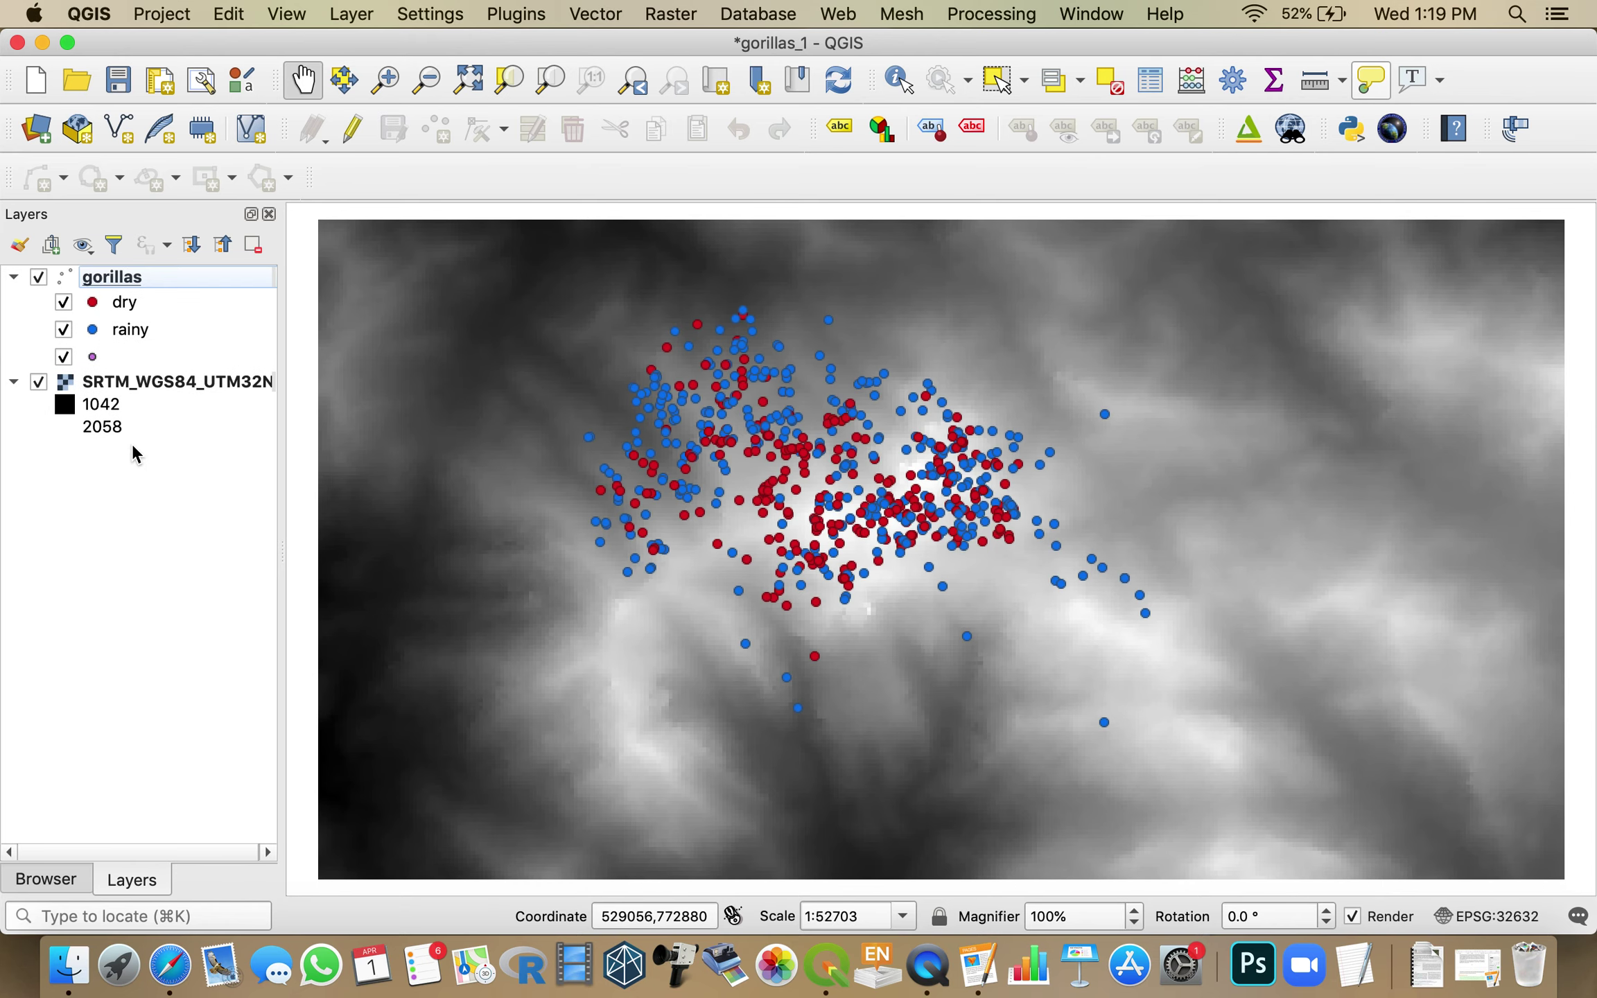